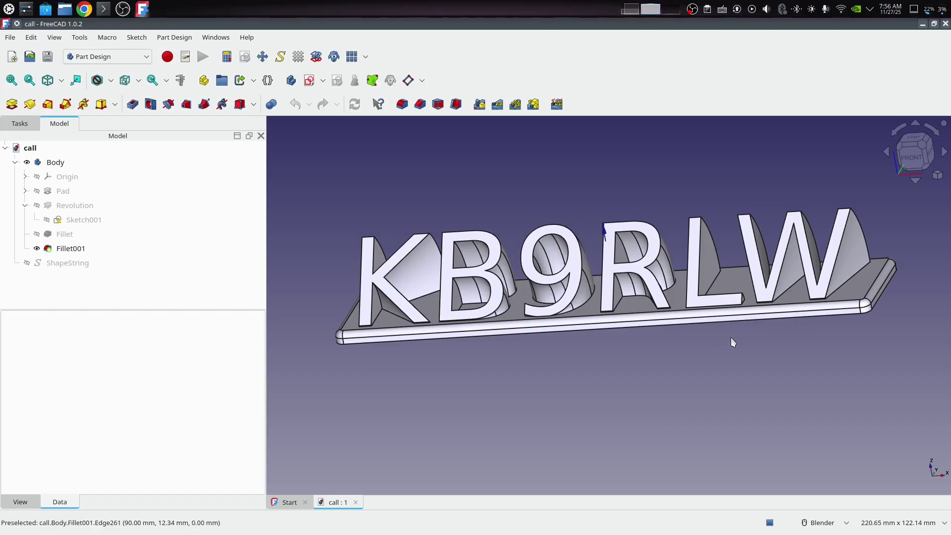
Orbit and pan the view to inspect the finished KB9RLW sign from the right.
middle_drag(722, 342, 645, 355)
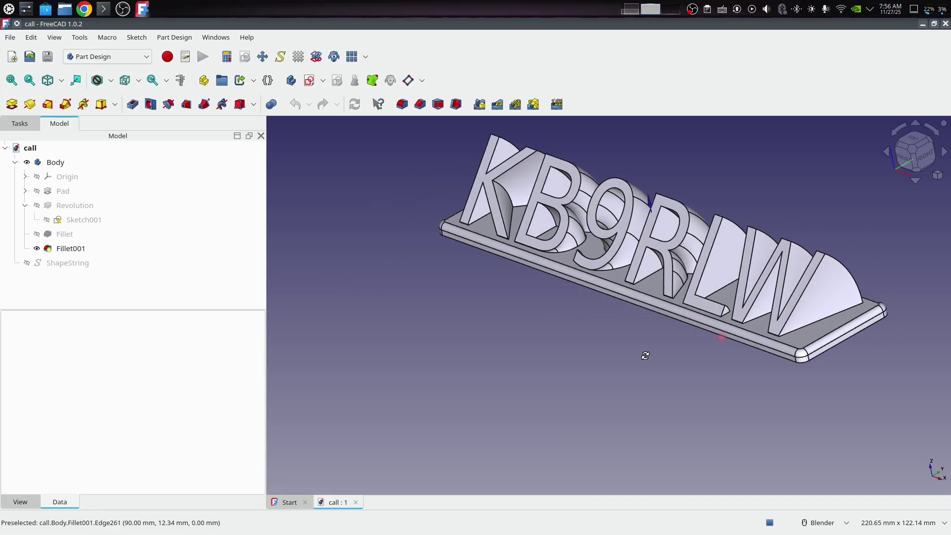
shift+middle_drag(624, 325, 581, 364)
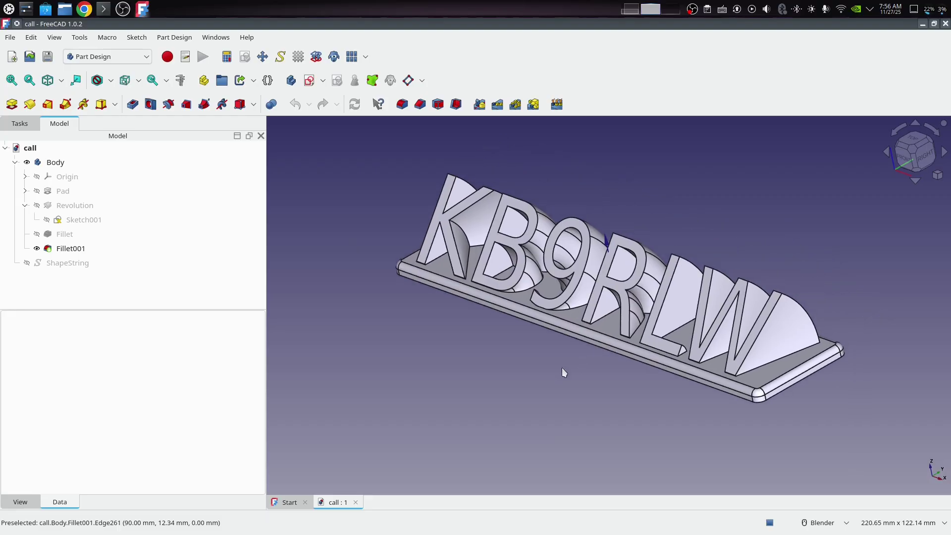
Close the sign, start a new Parametric Part document, and launch Draft's Shape from text.
click(356, 503)
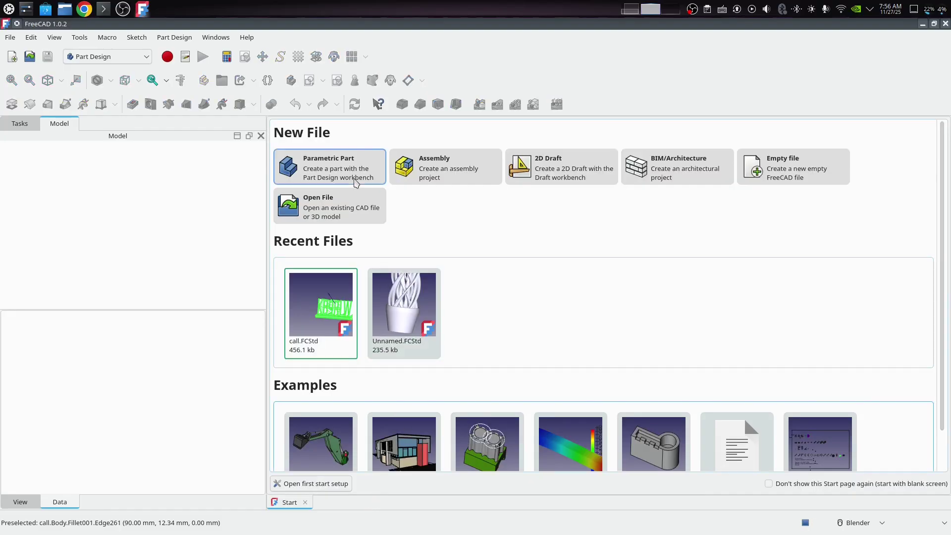
click(350, 173)
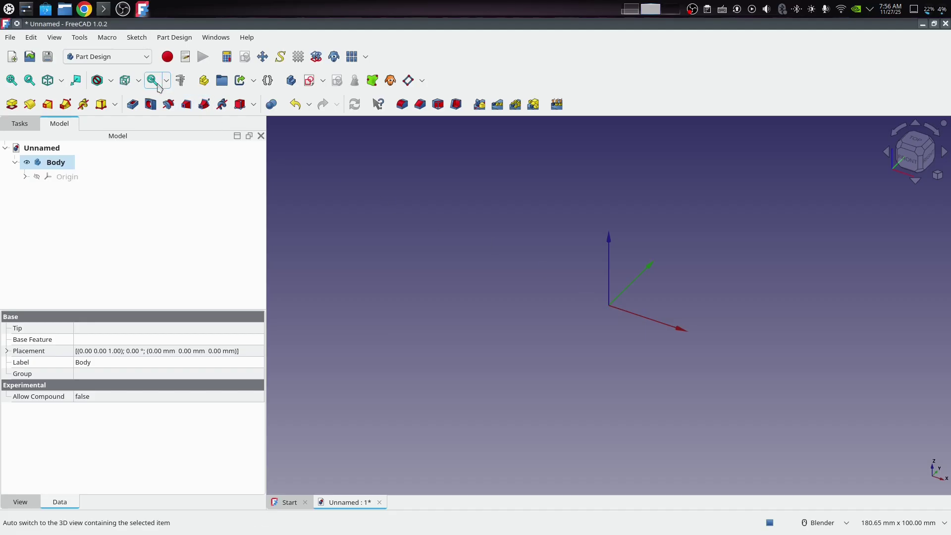
click(147, 60)
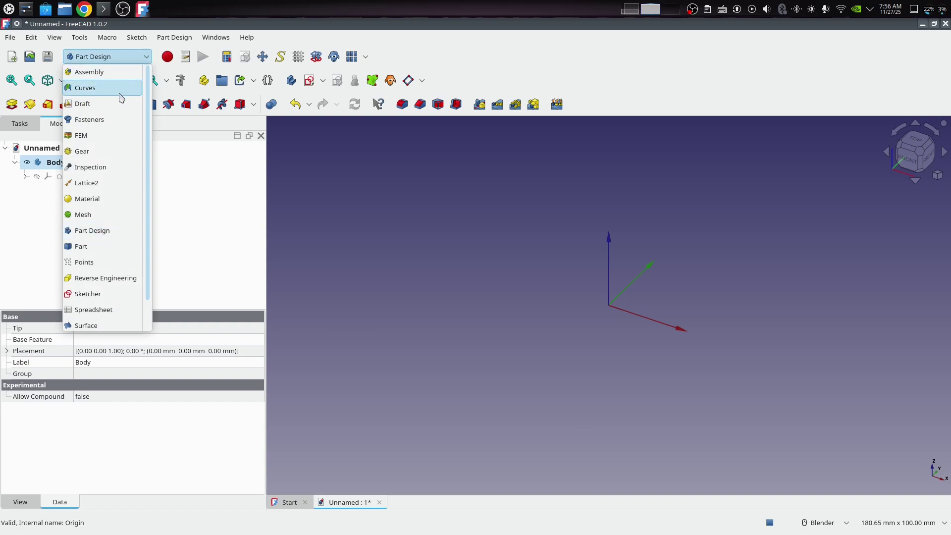
click(105, 107)
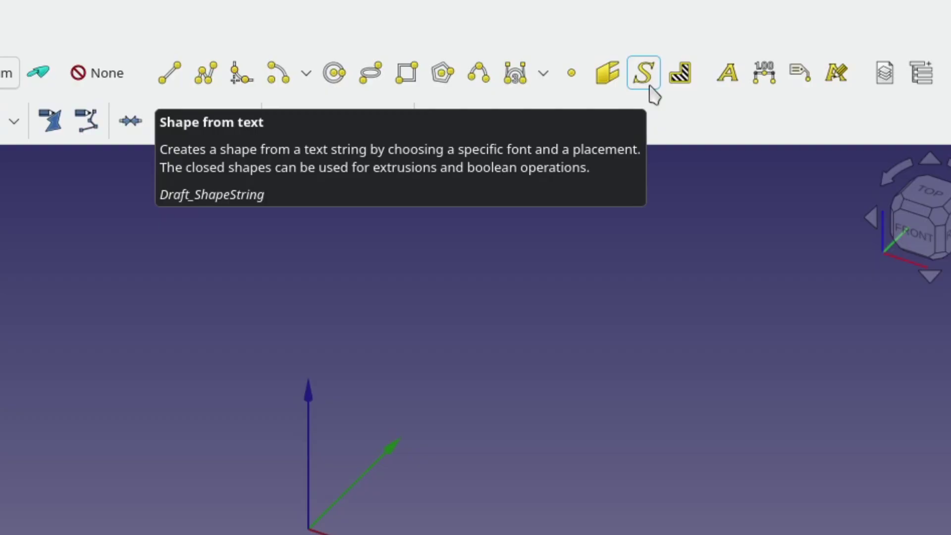
click(652, 92)
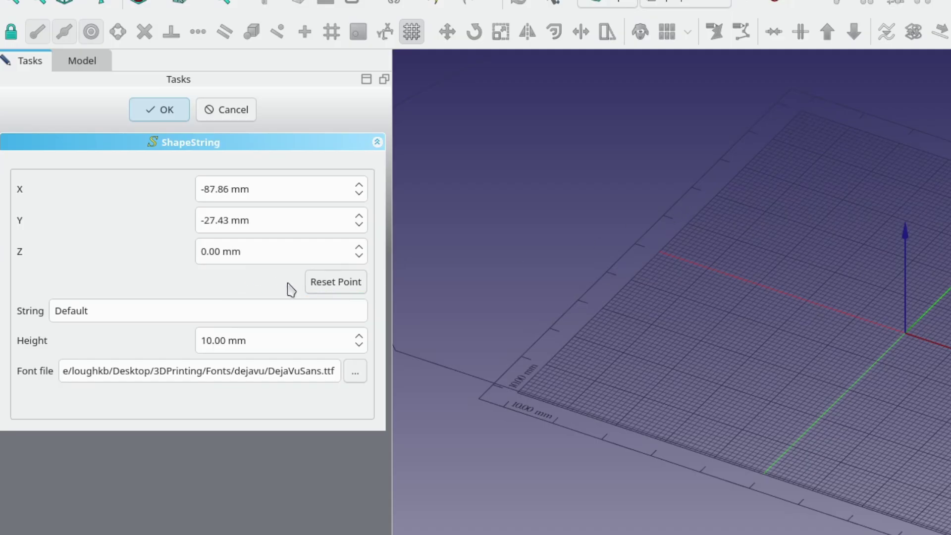
Reset the text point to the origin, set the string to KB9RLW and height to 30 mm.
click(333, 290)
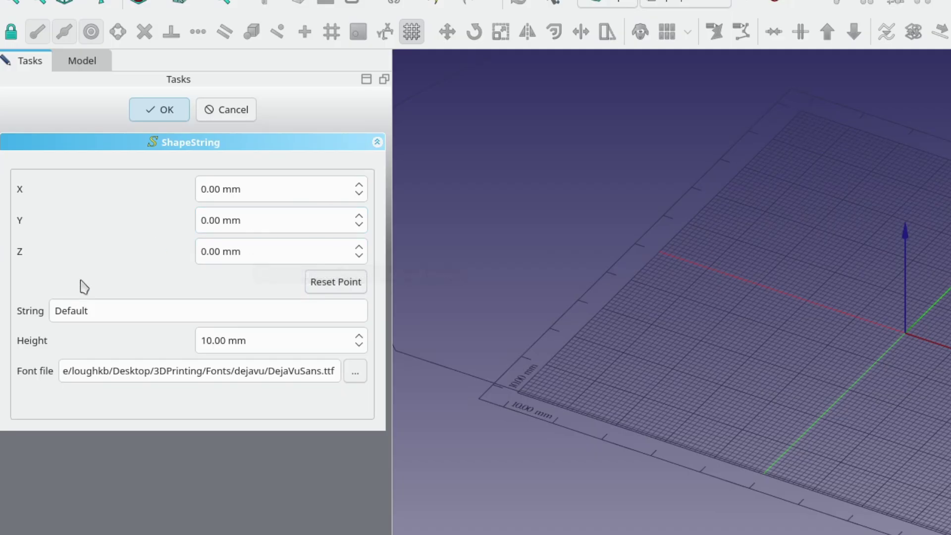
click(90, 311)
double_click(91, 312)
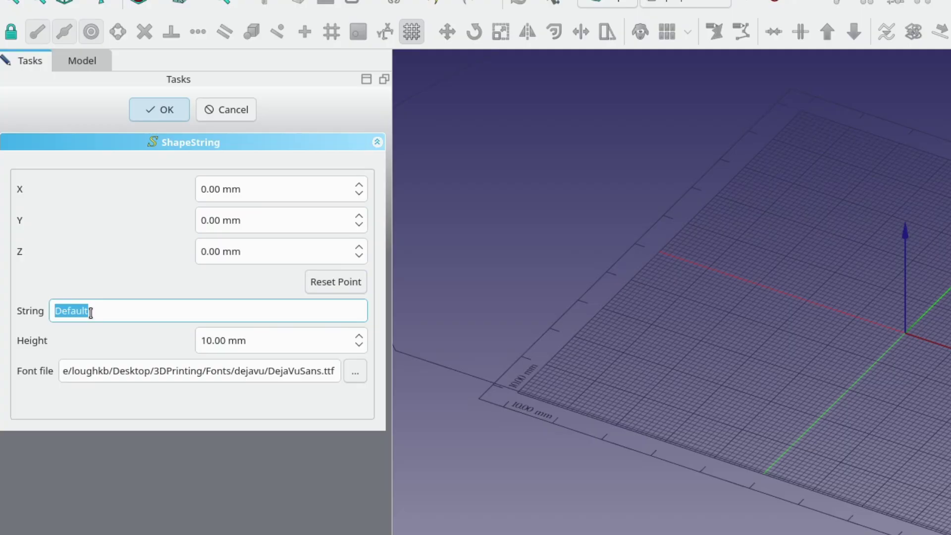
text(KB9RLW)
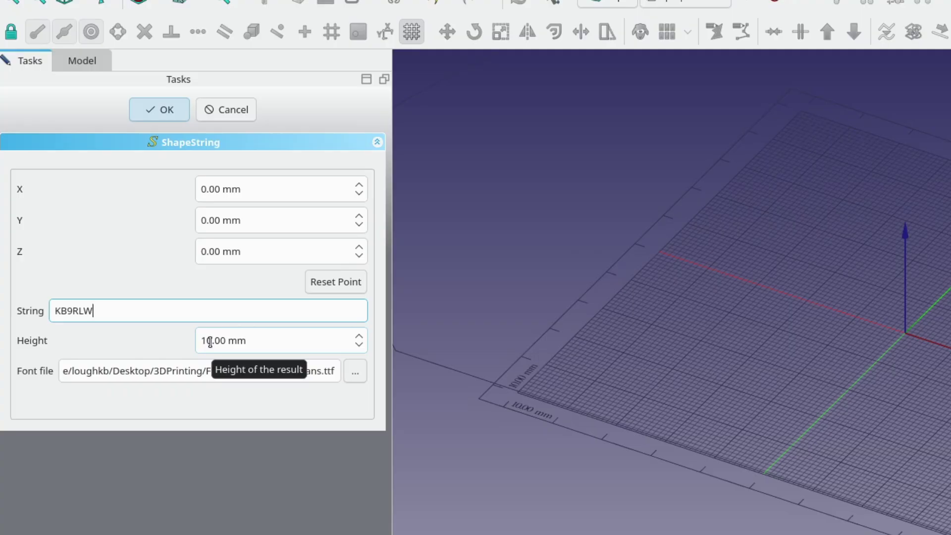
drag(209, 340, 200, 340)
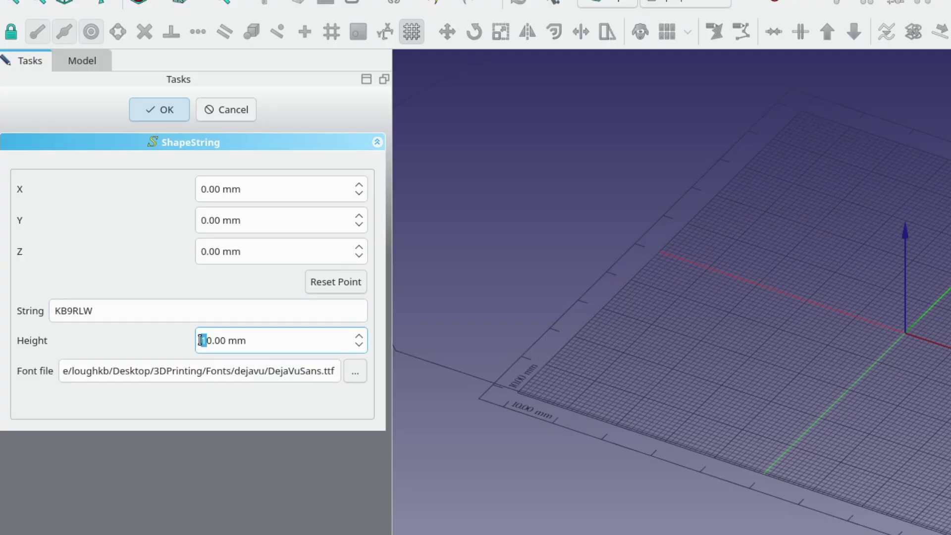
text(3)
Browse the system font folders under /usr/share for a font file.
click(355, 371)
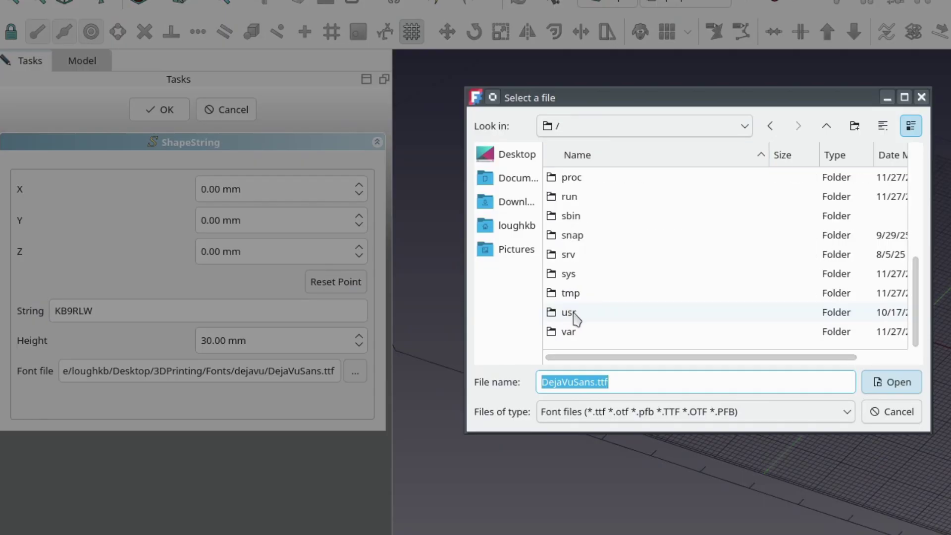
double_click(573, 312)
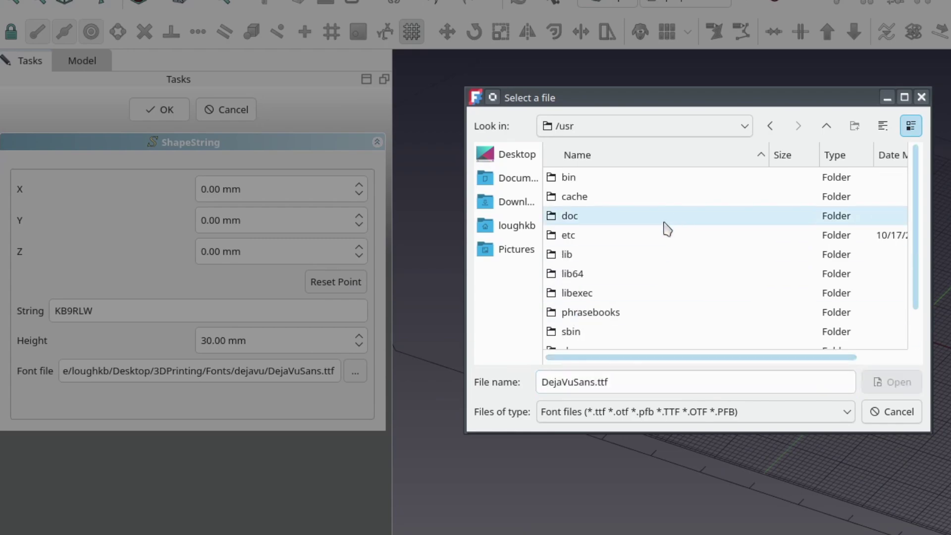
scroll(649, 235, down, 1)
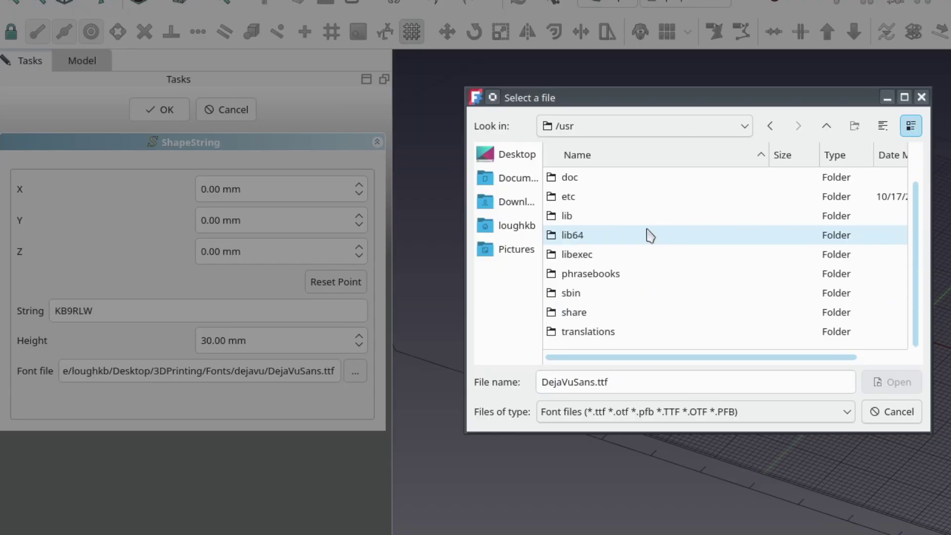
scroll(649, 236, up, 1)
scroll(650, 236, down, 1)
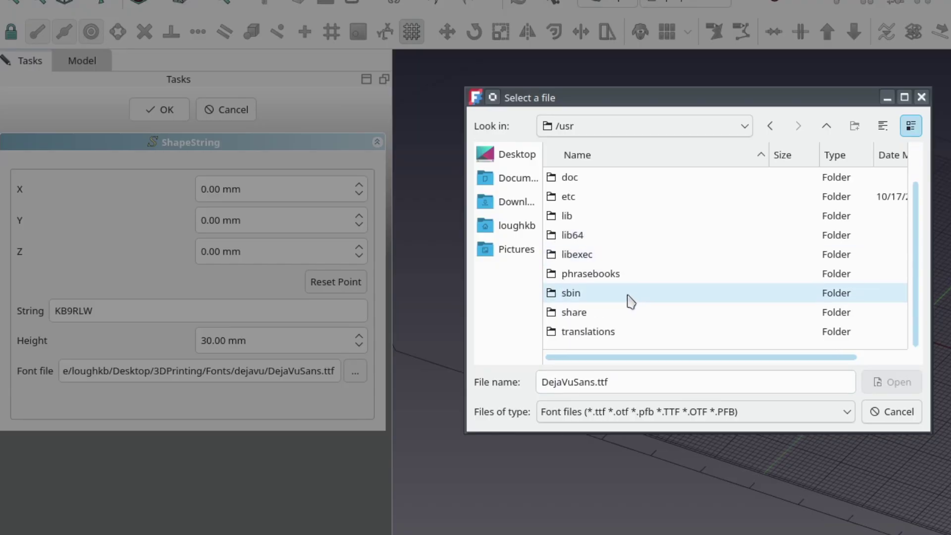
double_click(589, 313)
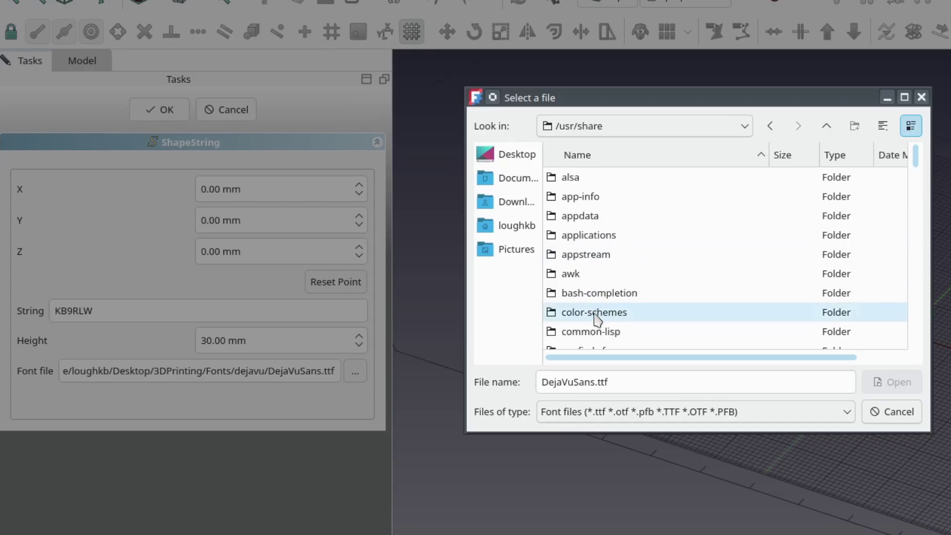
scroll(624, 288, down, 20)
scroll(629, 277, down, 1)
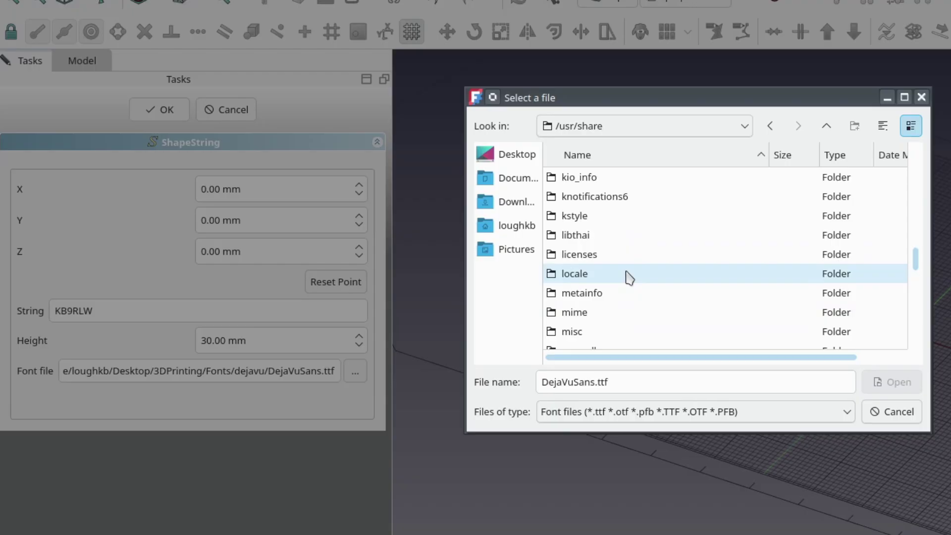
scroll(629, 278, up, 10)
double_click(604, 331)
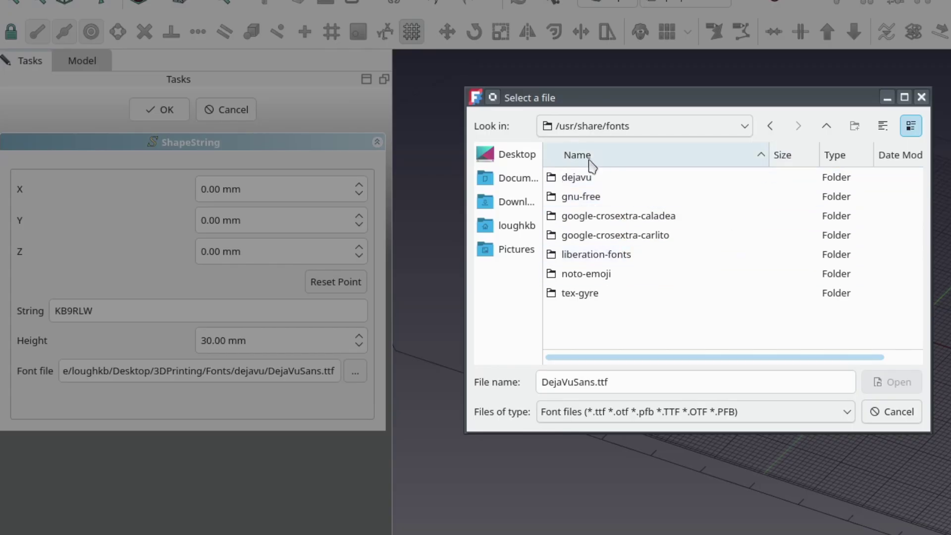
Pick POSTERABLE.ttf from ~/Fonts/posterable/POSTERABLE as the text font.
click(526, 231)
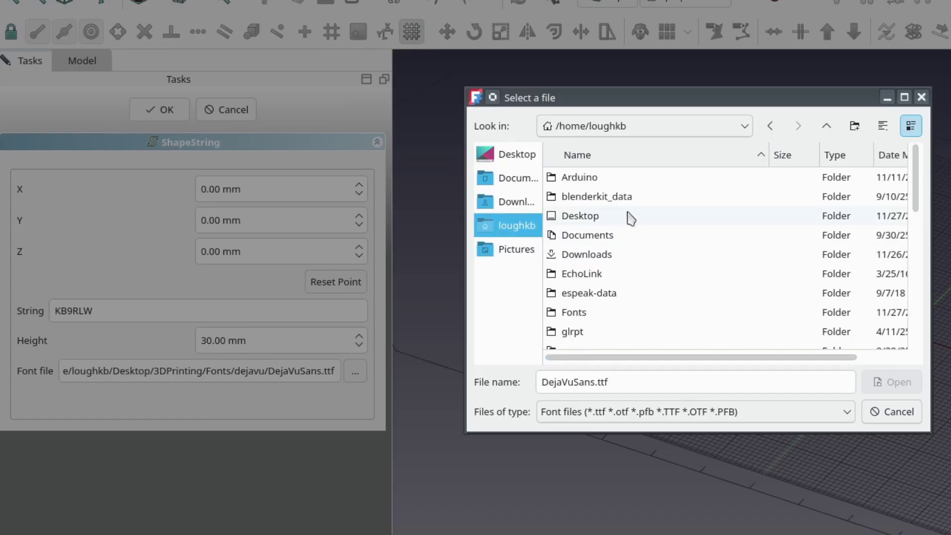
double_click(582, 314)
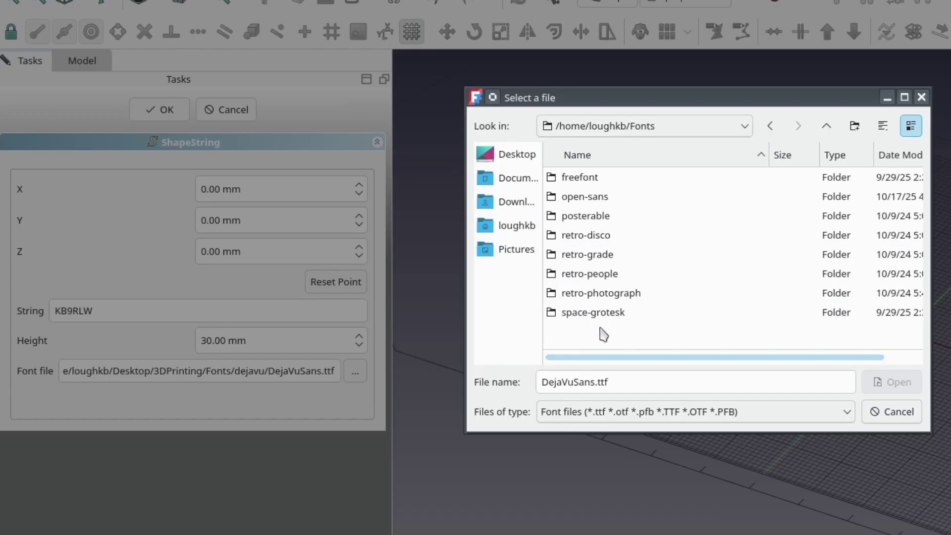
double_click(597, 218)
double_click(596, 201)
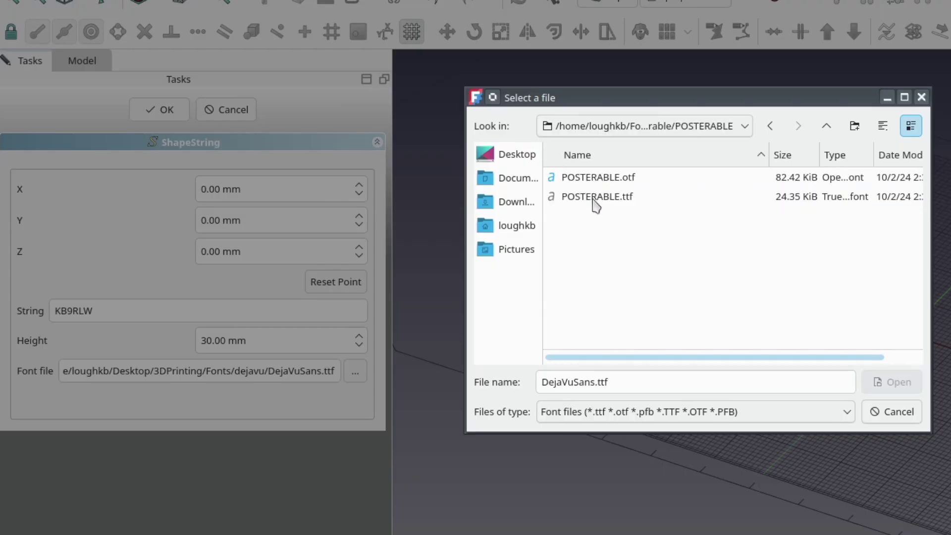
click(595, 198)
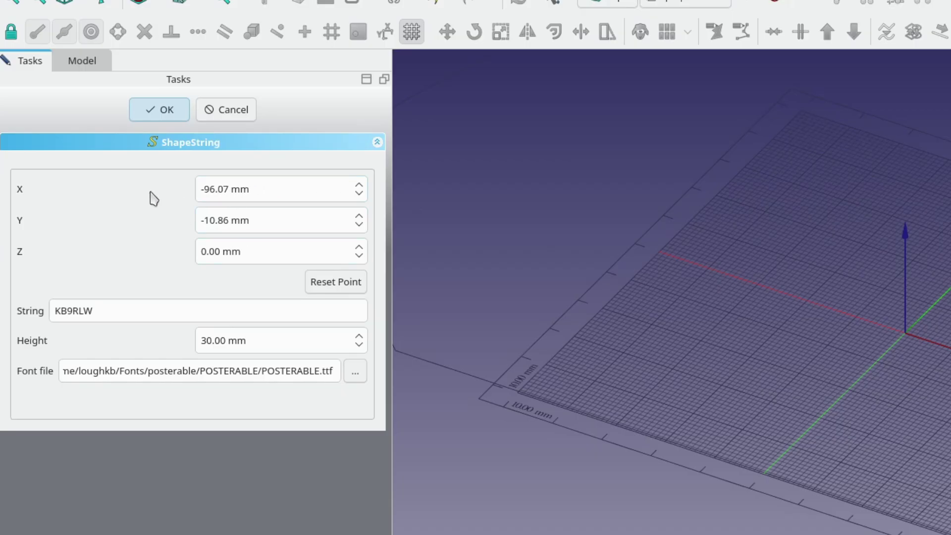
Create the KB9RLW text shape at the origin and hide the Draft grid.
click(315, 283)
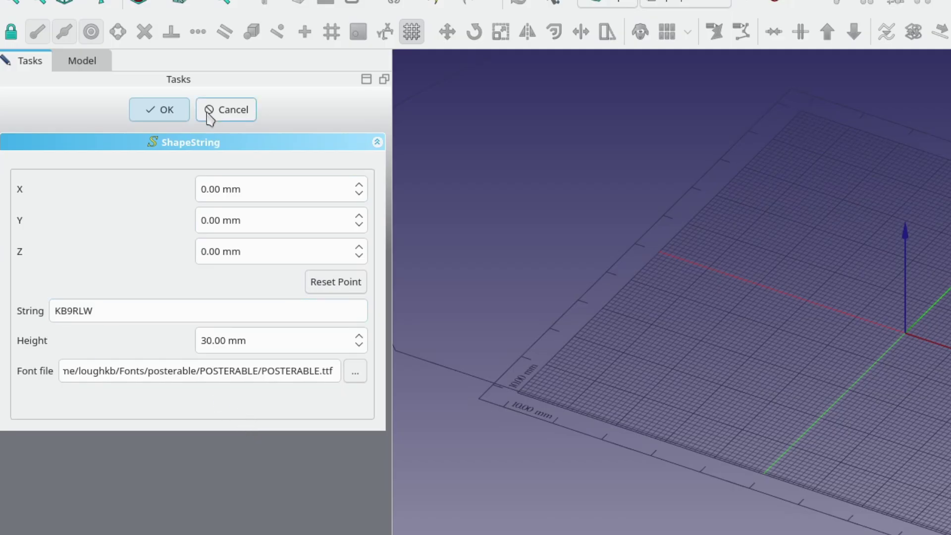
click(166, 109)
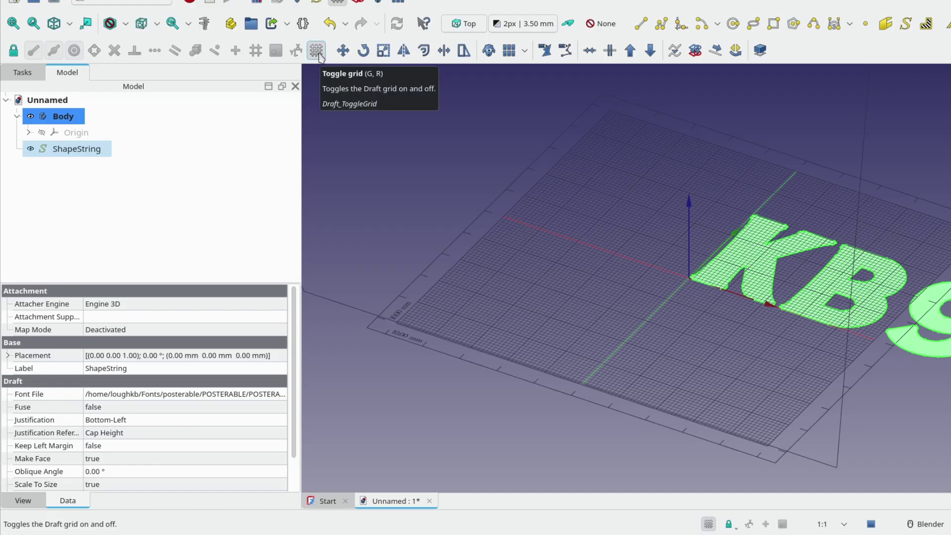
click(316, 51)
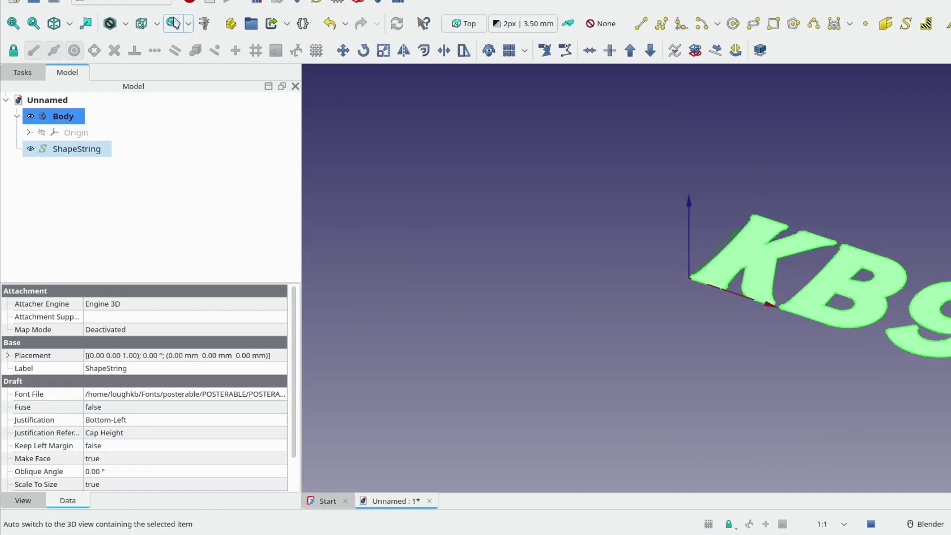
Return to the Part Design workbench with the Model tree showing.
click(124, 2)
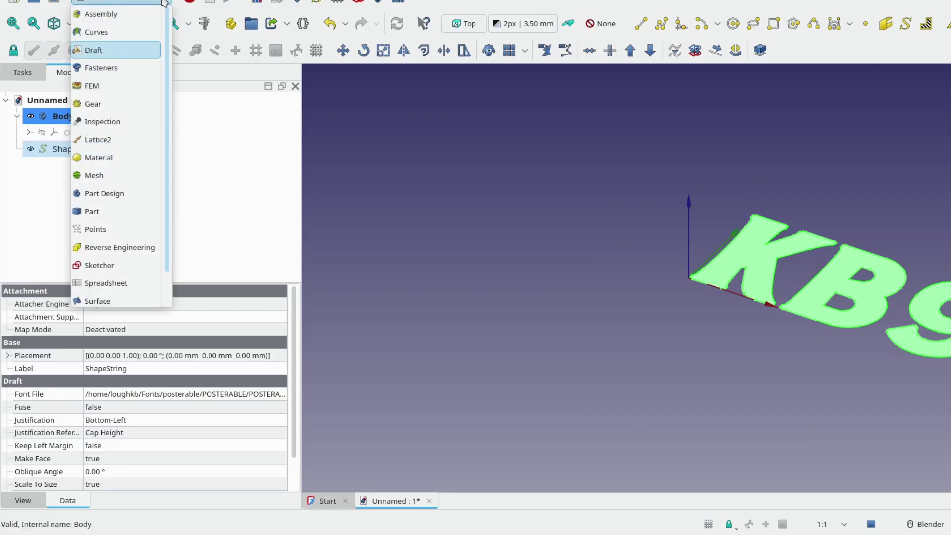
click(132, 193)
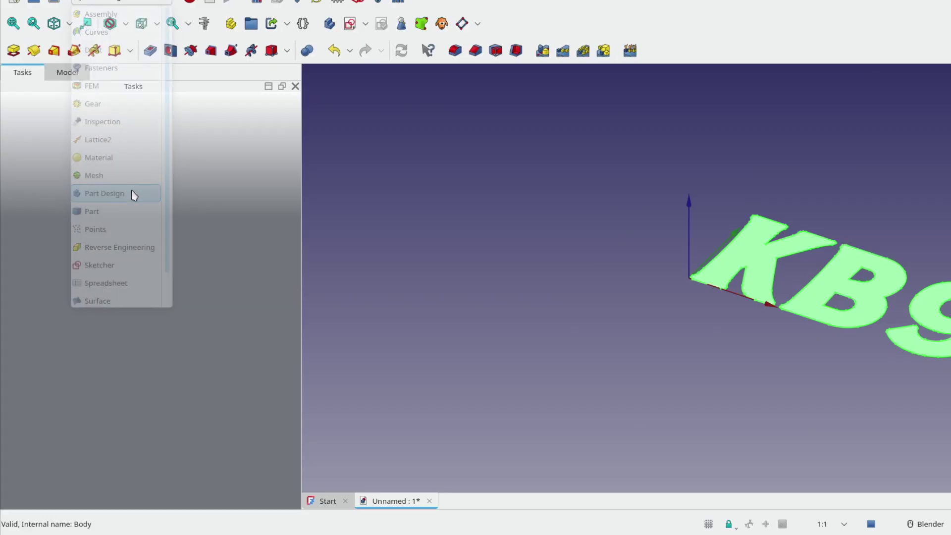
click(68, 72)
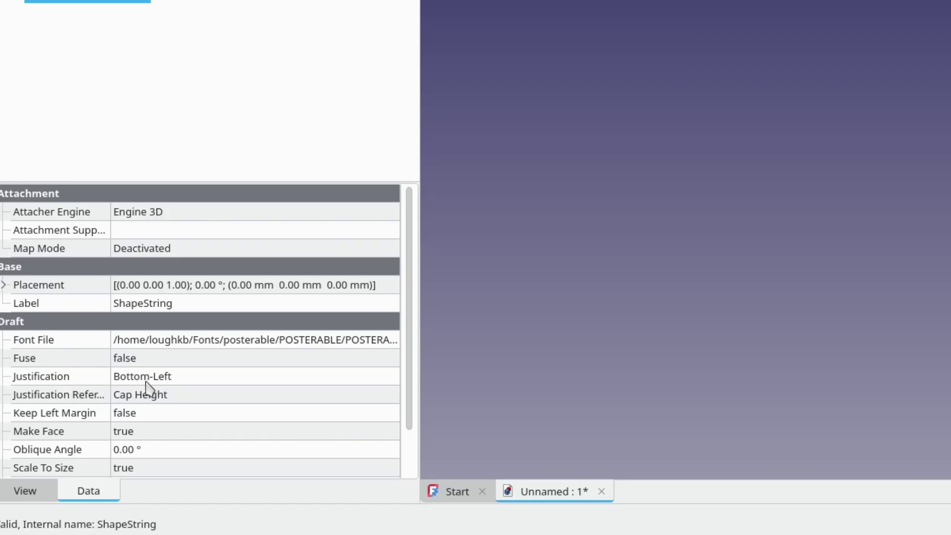
Set the ShapeString's Justification to Middle-Center so KB9RLW centres on the origin.
click(190, 378)
click(202, 379)
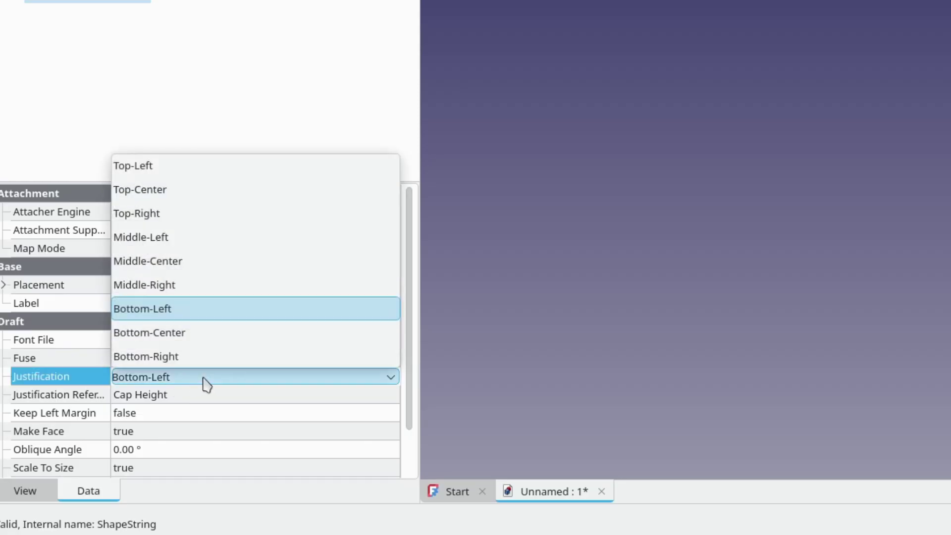
click(182, 261)
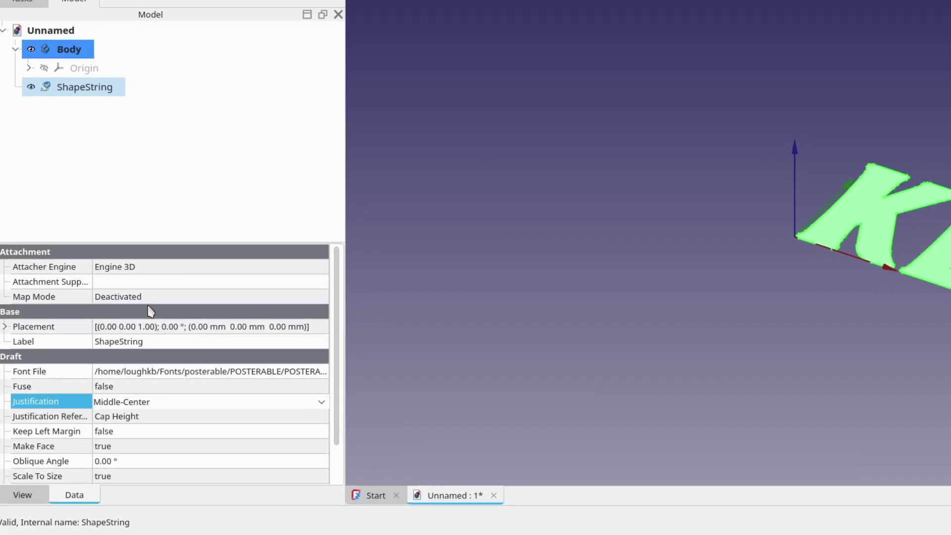
click(499, 291)
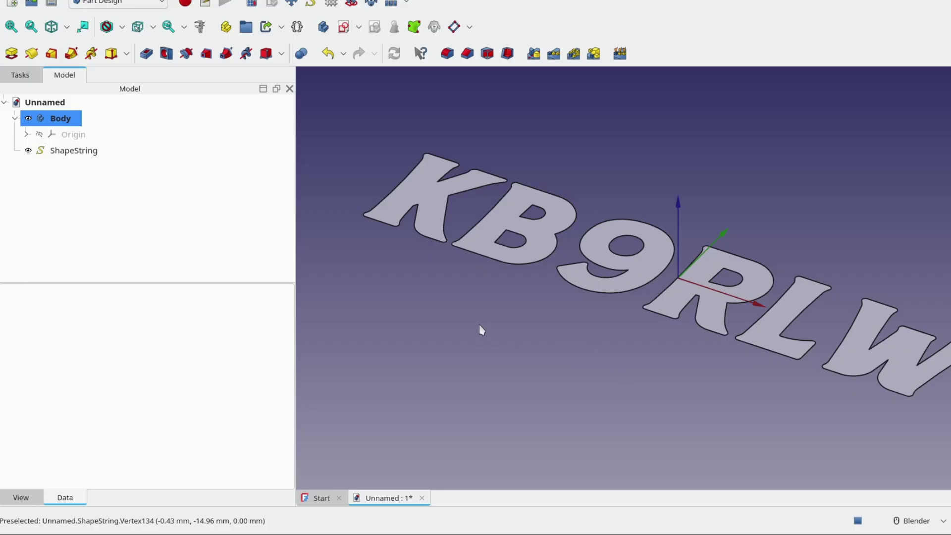
Sketch a centred 162 mm by 41 mm rectangle at the origin on the XY plane.
click(344, 28)
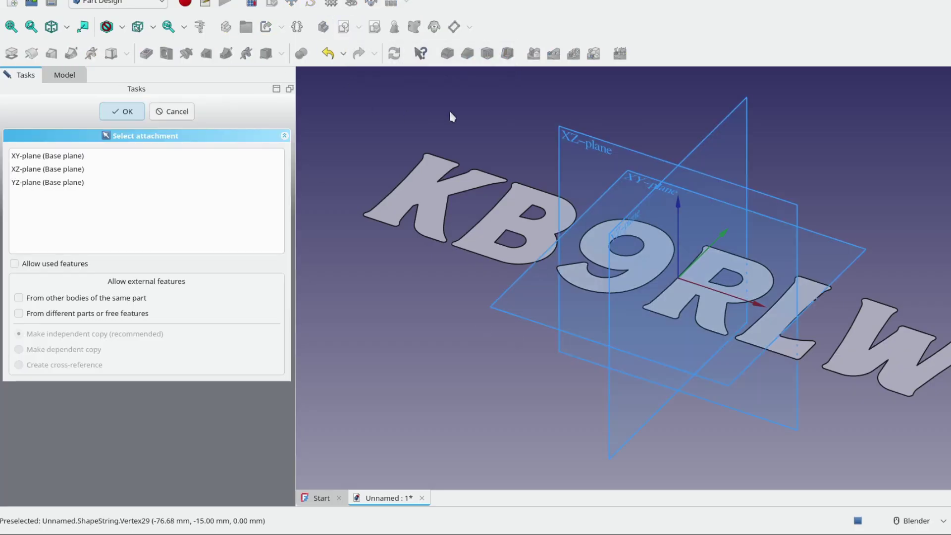
click(641, 187)
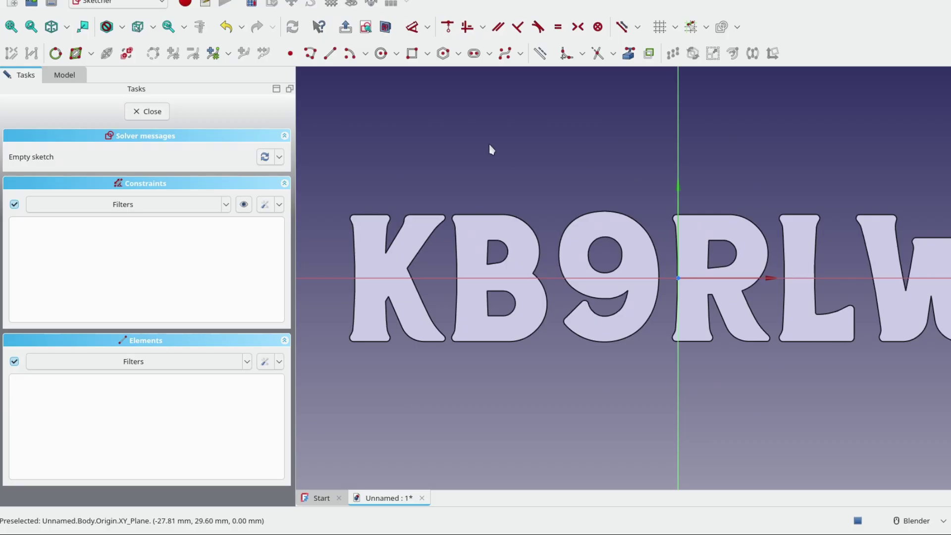
click(426, 54)
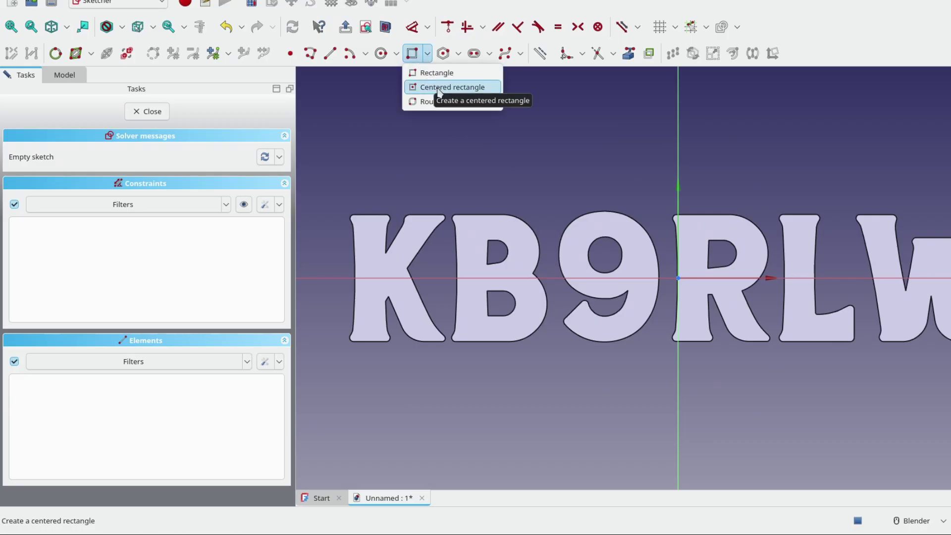
click(469, 88)
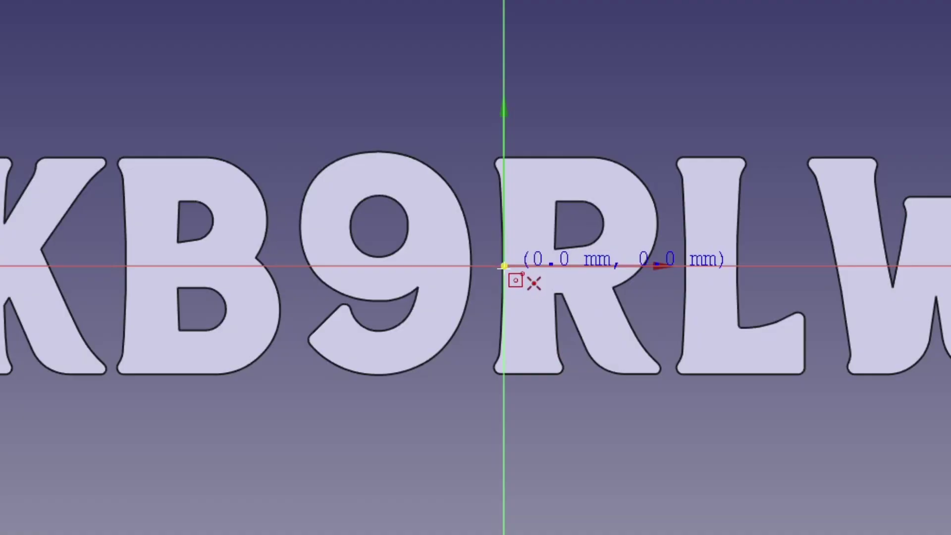
click(504, 266)
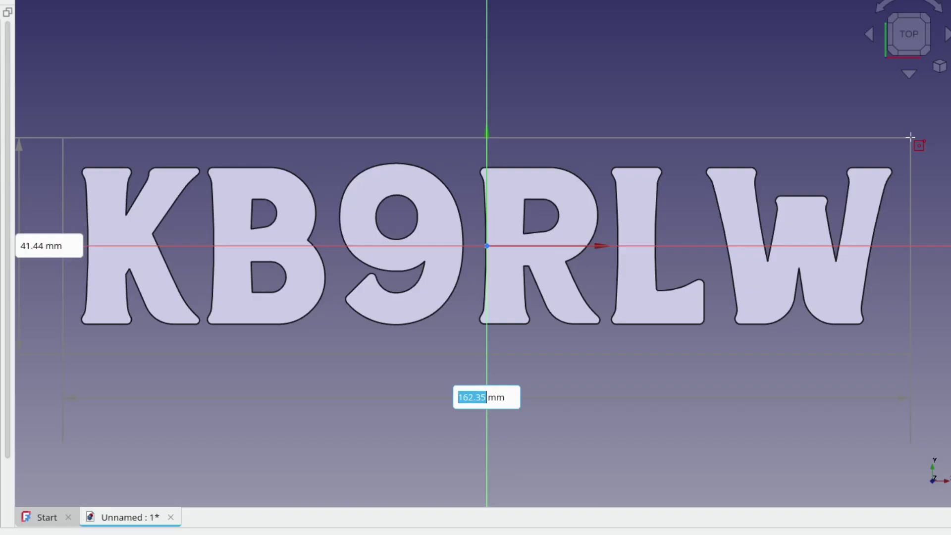
text(162)
key(Tab)
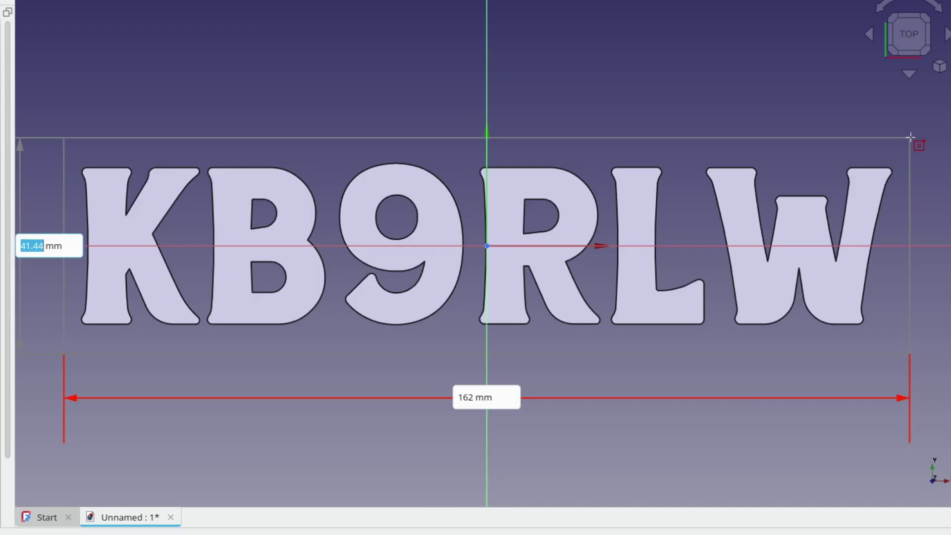
text(41)
key(Return)
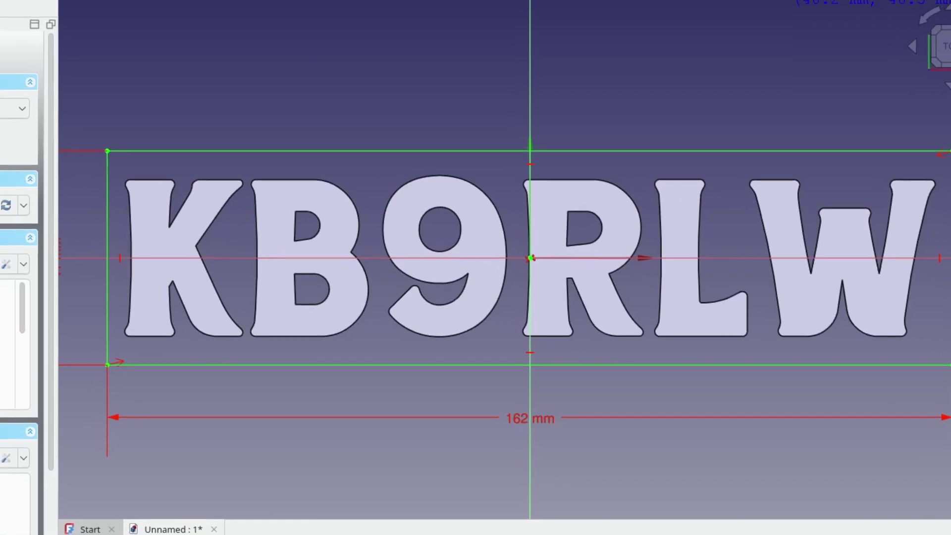
Close the sketch and pad it into a 4 mm thick plate.
key(Escape)
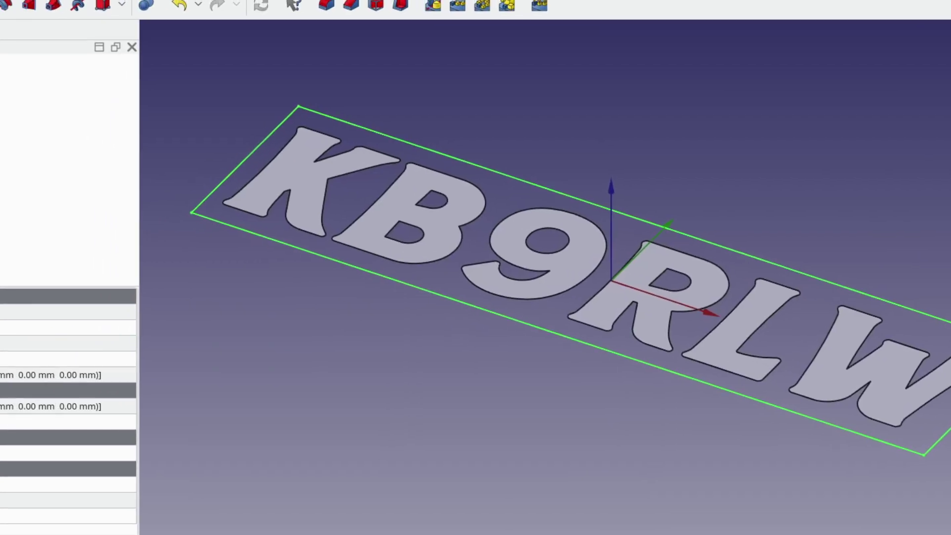
click(22, 168)
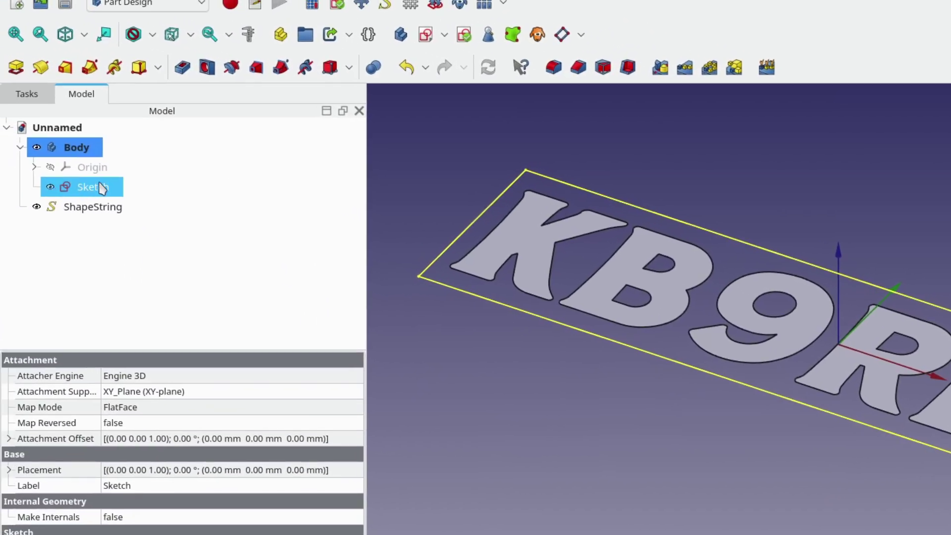
click(16, 67)
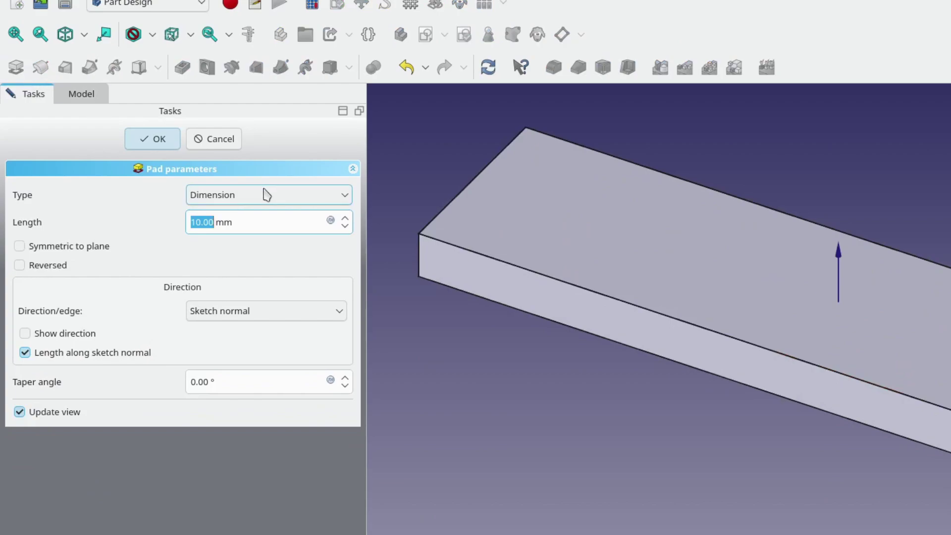
text(5)
key(BackSpace)
text(4)
click(152, 140)
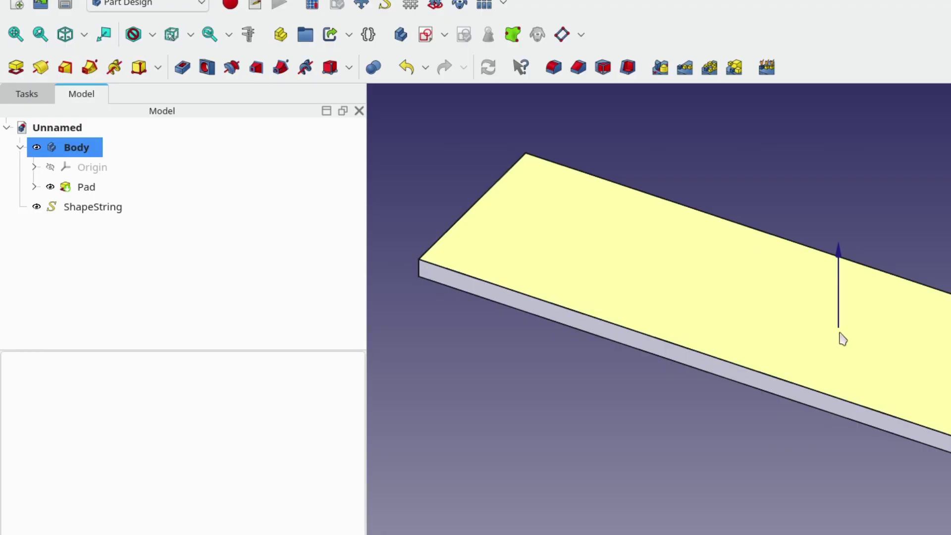
Hide the Pad plate and look down on the KB9RLW lettering.
click(95, 191)
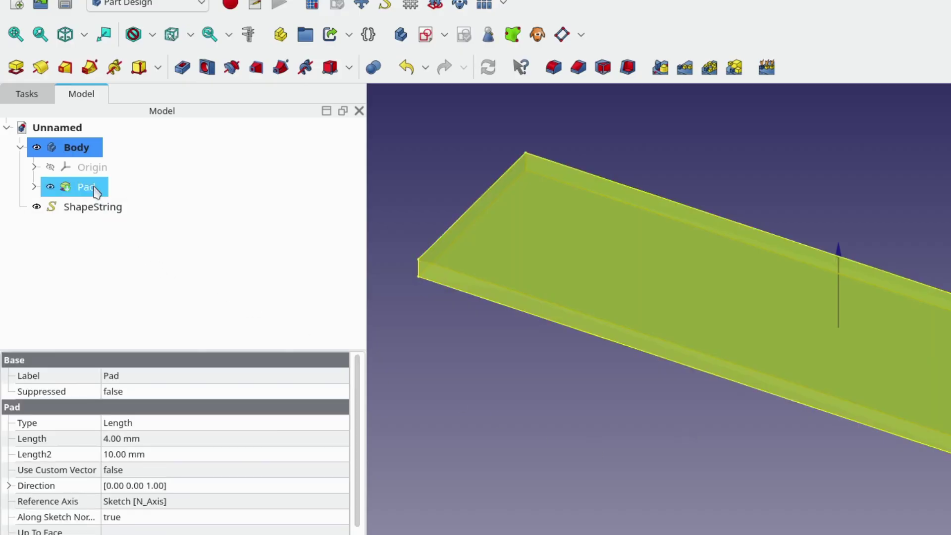
key(space)
drag(641, 366, 701, 456)
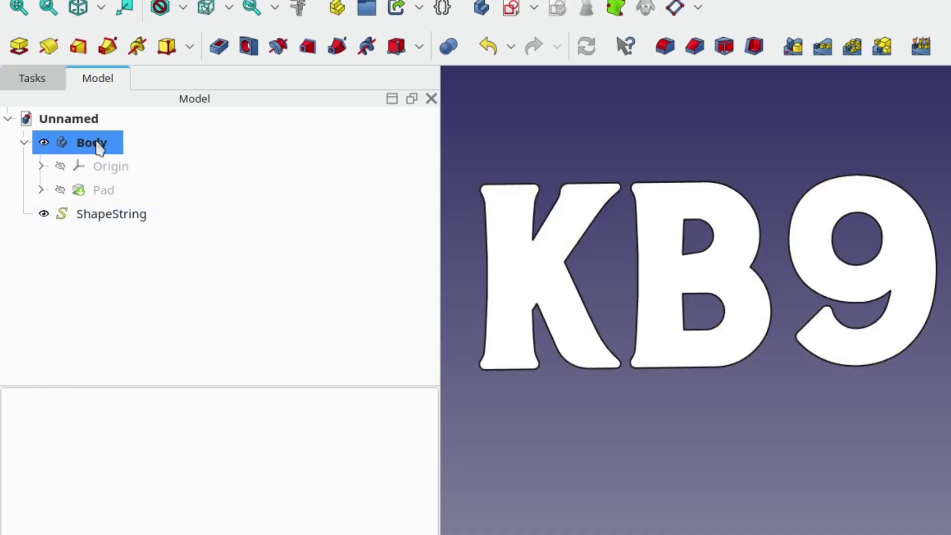
Drag the ShapeString into the Body in the Model tree and re-expand the Body.
click(25, 142)
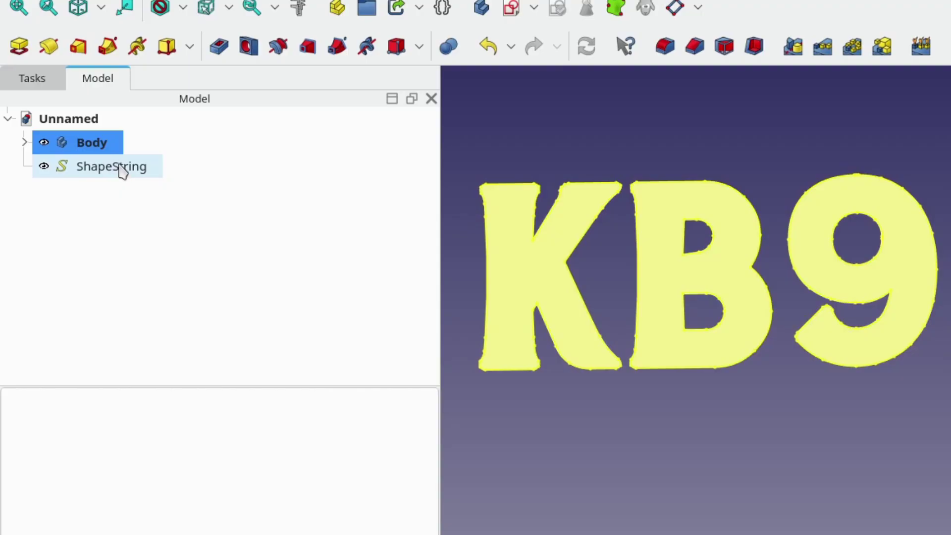
drag(123, 171, 90, 144)
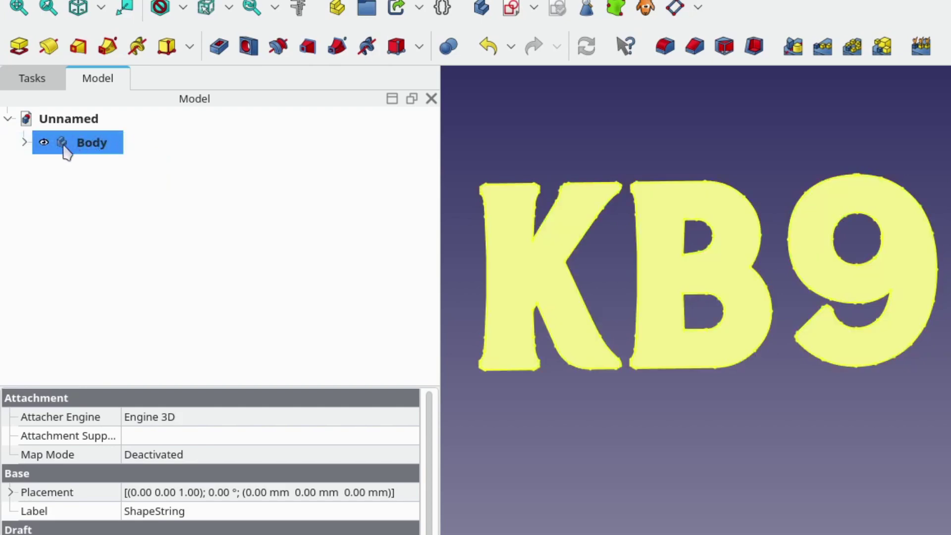
click(25, 144)
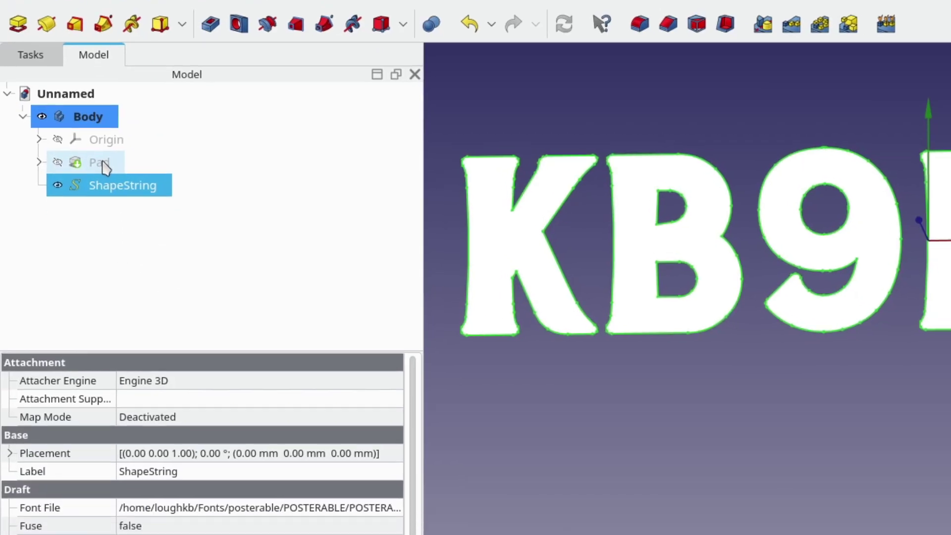
click(102, 192)
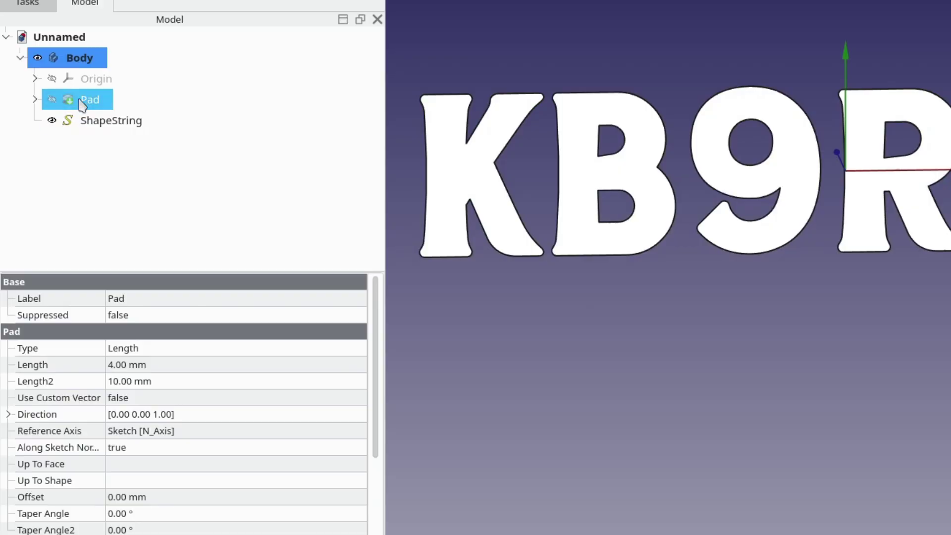
Unhide the 4 mm Pad plate over the lettering, view it from above, and select ShapeString.
key(space)
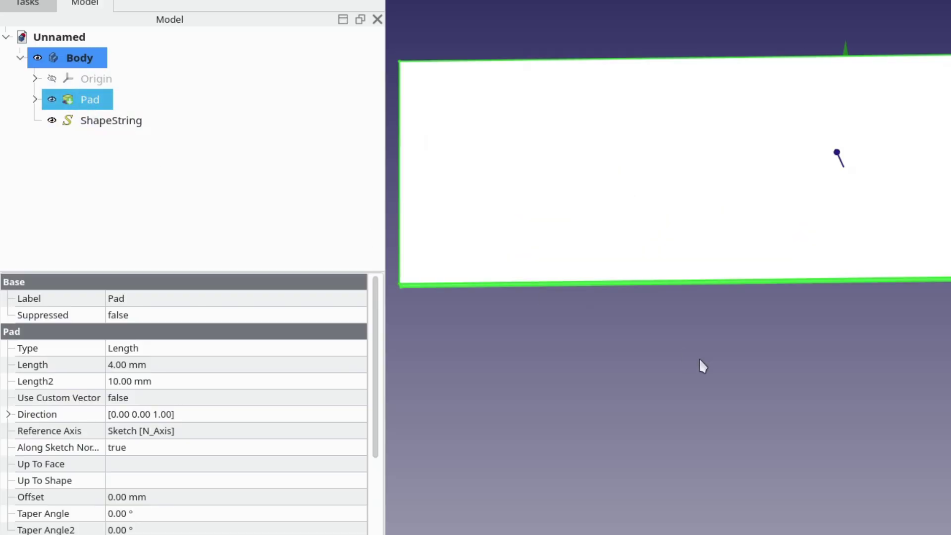
middle_drag(710, 323, 901, 125)
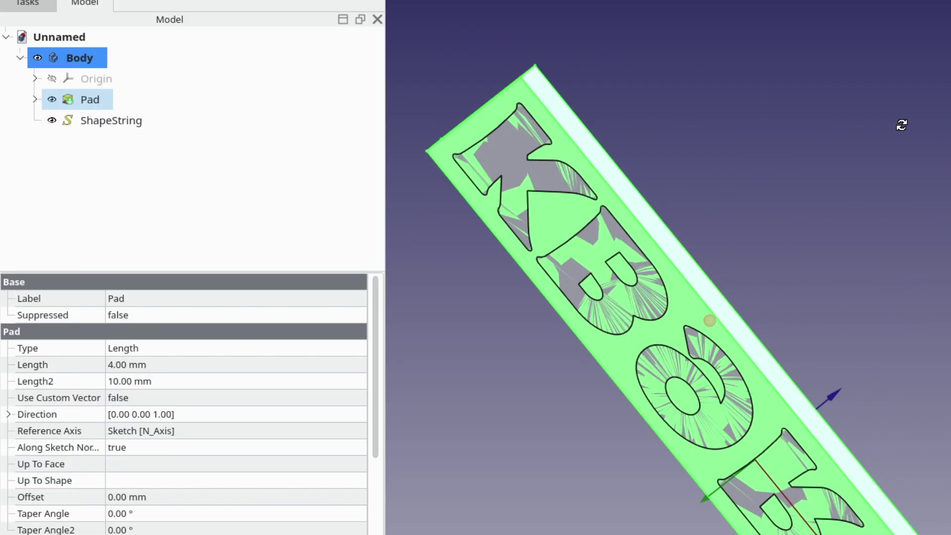
middle_drag(902, 124, 694, 244)
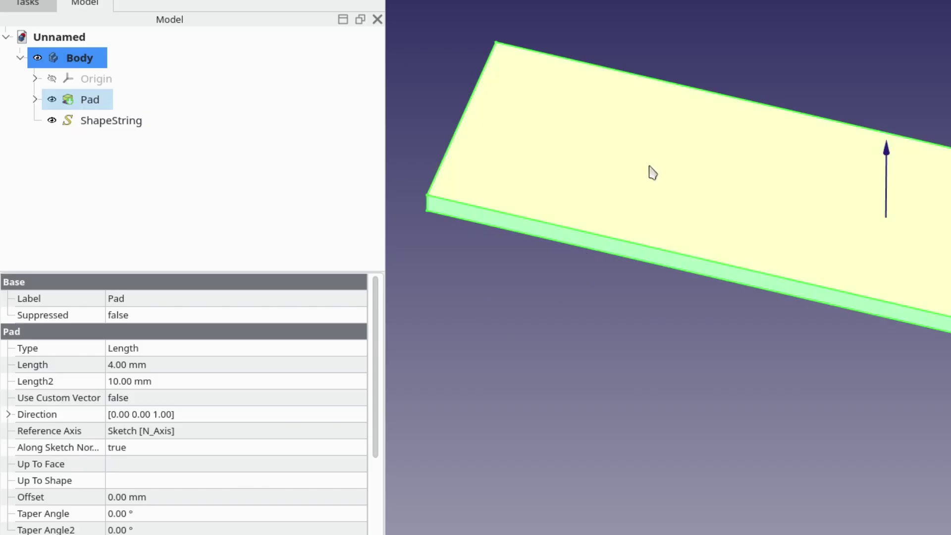
click(120, 126)
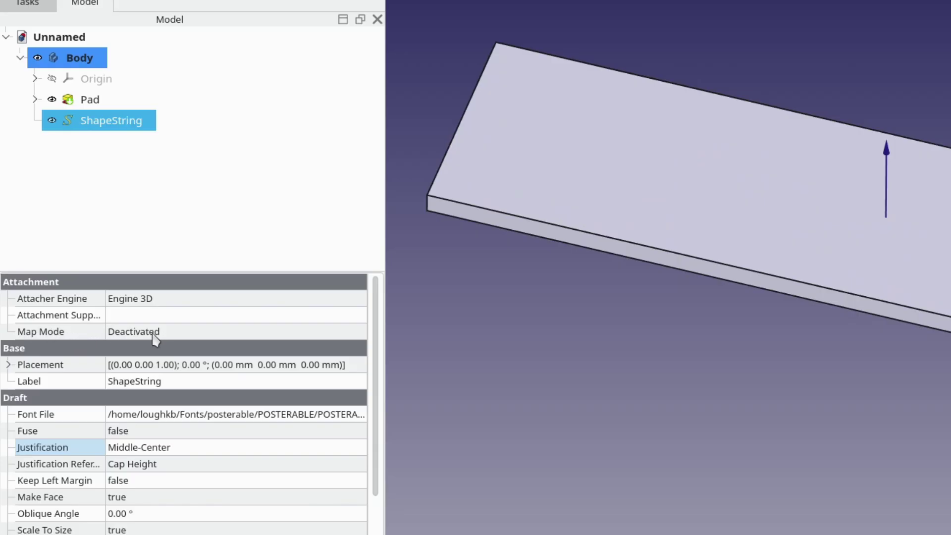
Attach the ShapeString to the Pad's top face with FlatFace map mode.
click(181, 336)
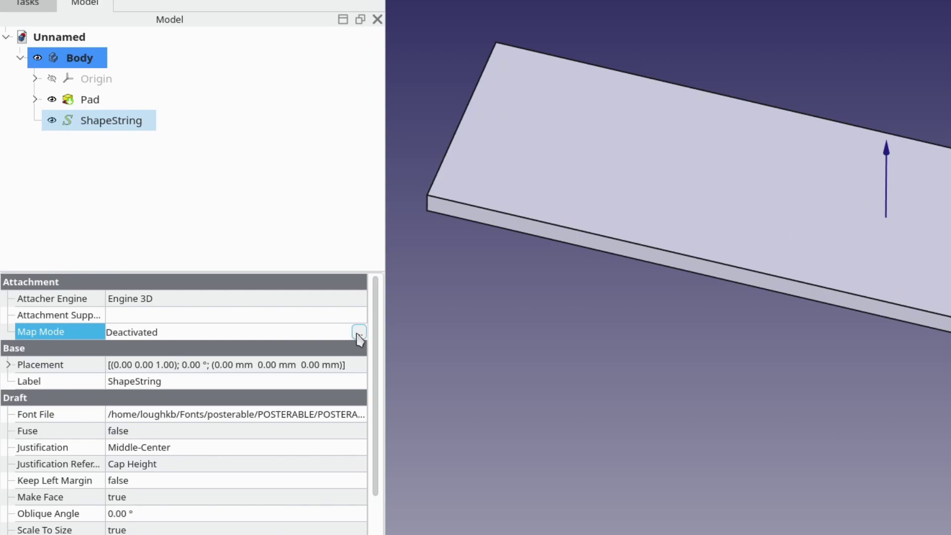
click(359, 332)
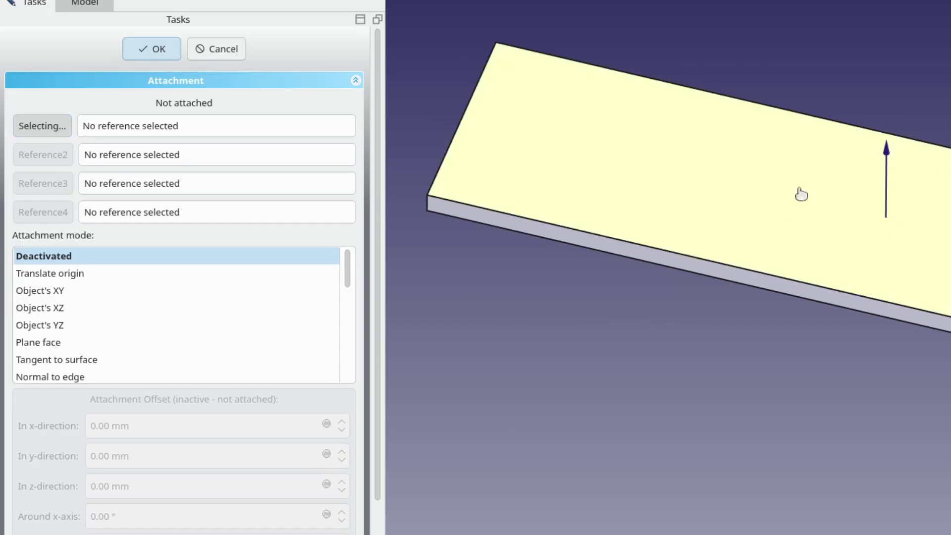
click(801, 195)
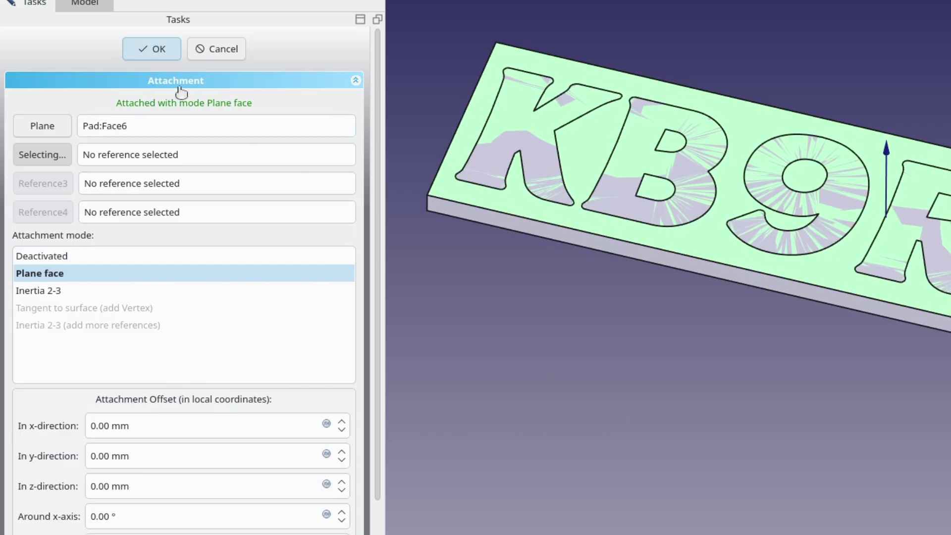
click(158, 48)
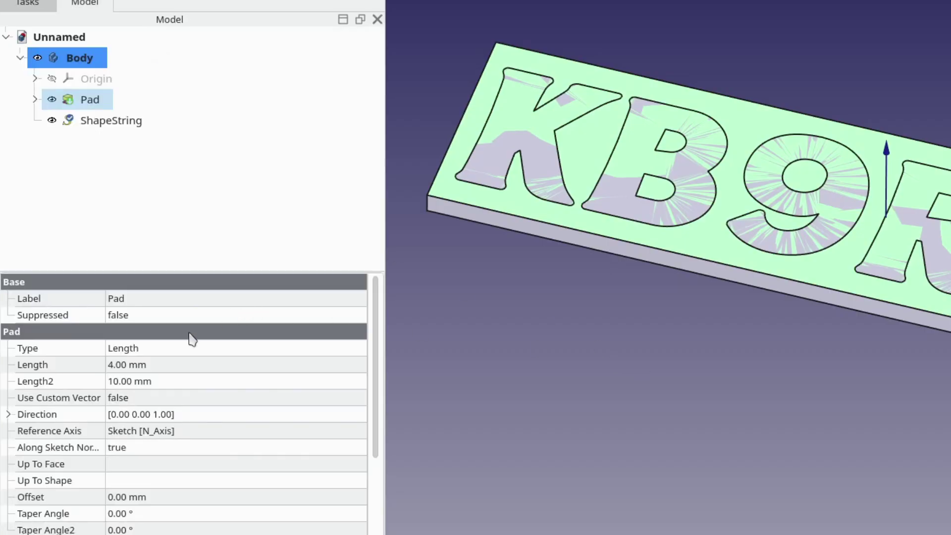
click(719, 311)
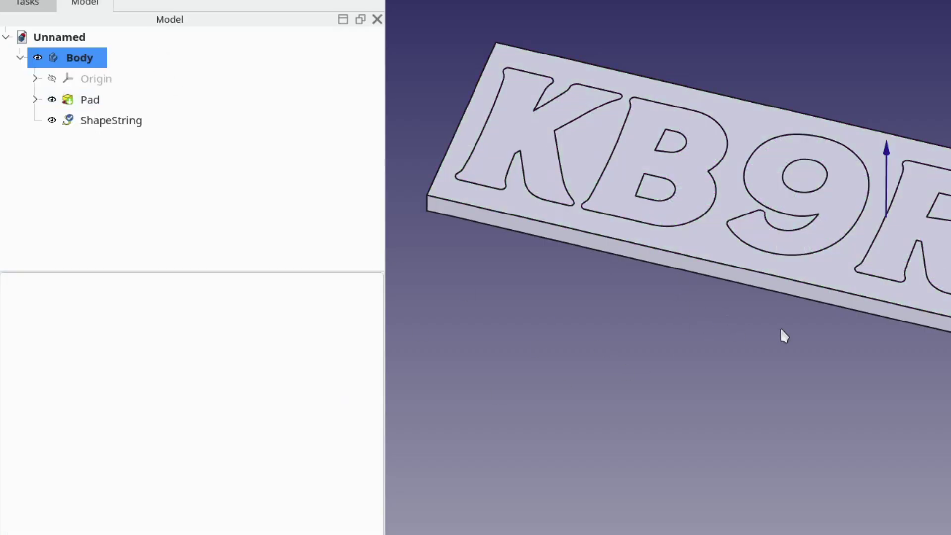
mouse_move(781, 329)
mouse_down()
mouse_move(803, 247)
mouse_move(768, 342)
mouse_move(752, 341)
mouse_move(762, 341)
mouse_up()
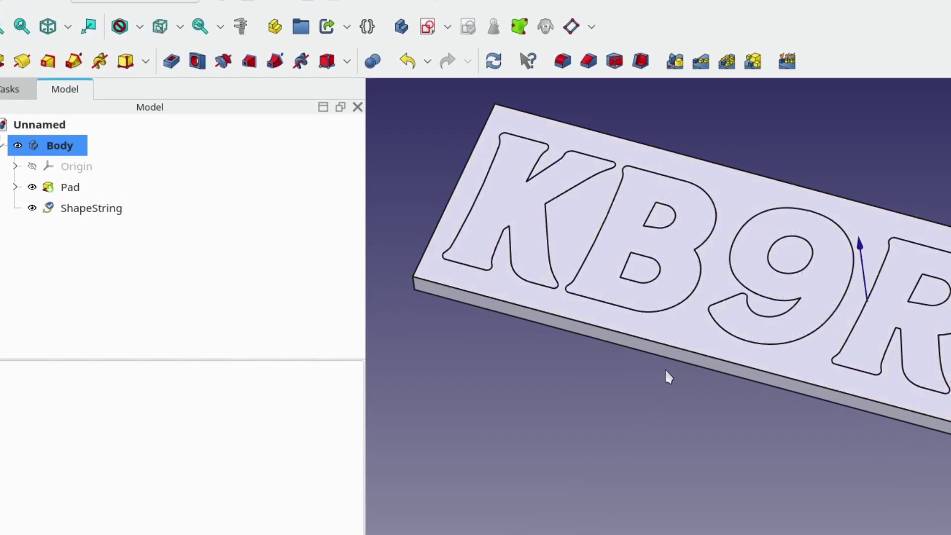
Create a sketch on the Pad with a horizontal line spanning the plate beneath the text.
click(687, 334)
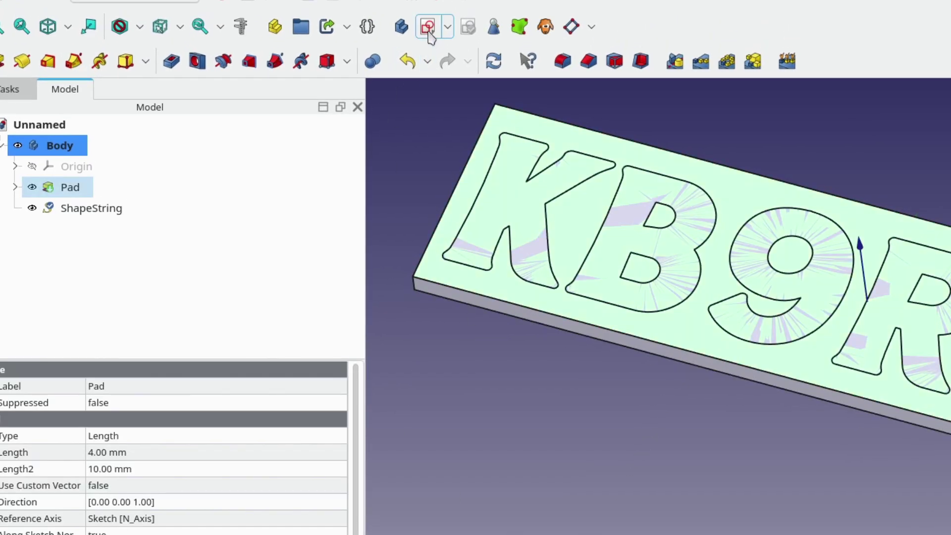
click(428, 27)
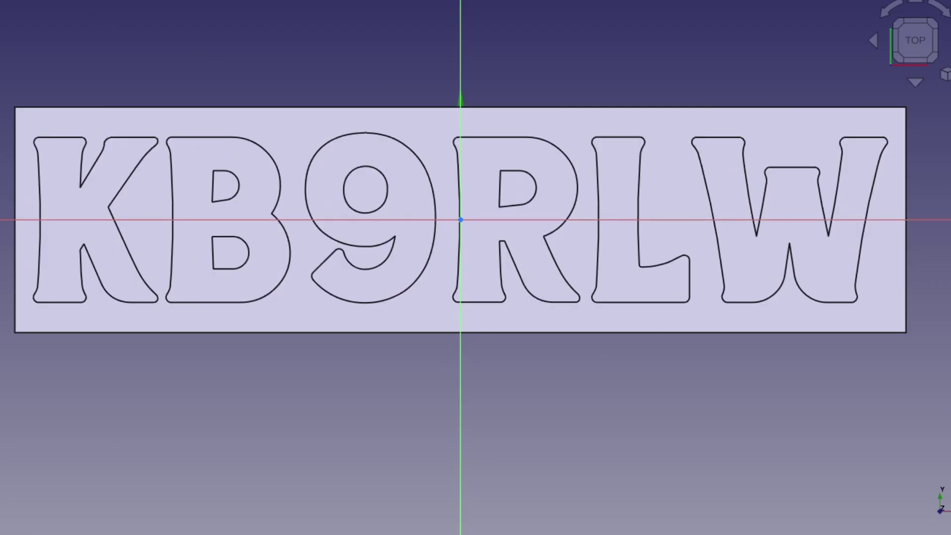
click(27, 369)
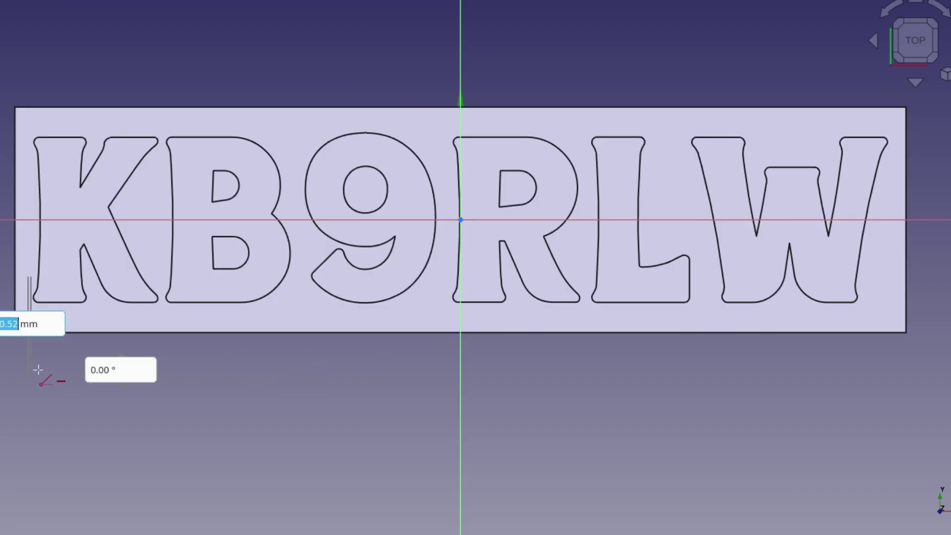
click(927, 371)
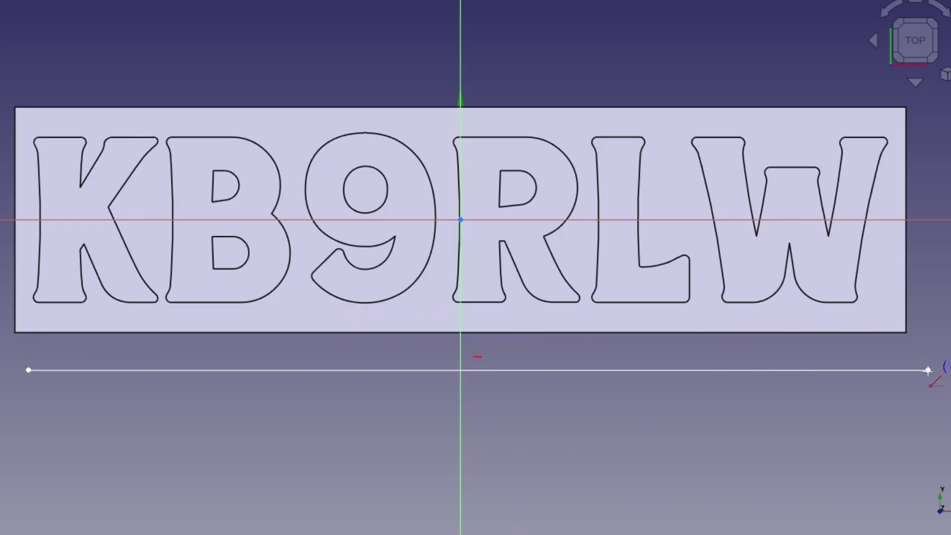
right_click(524, 426)
Drag the sketch line up to the KB9RLW baseline, checking it against the 9's curve.
mouse_move(500, 381)
mouse_down()
mouse_move(484, 363)
mouse_move(480, 310)
mouse_up()
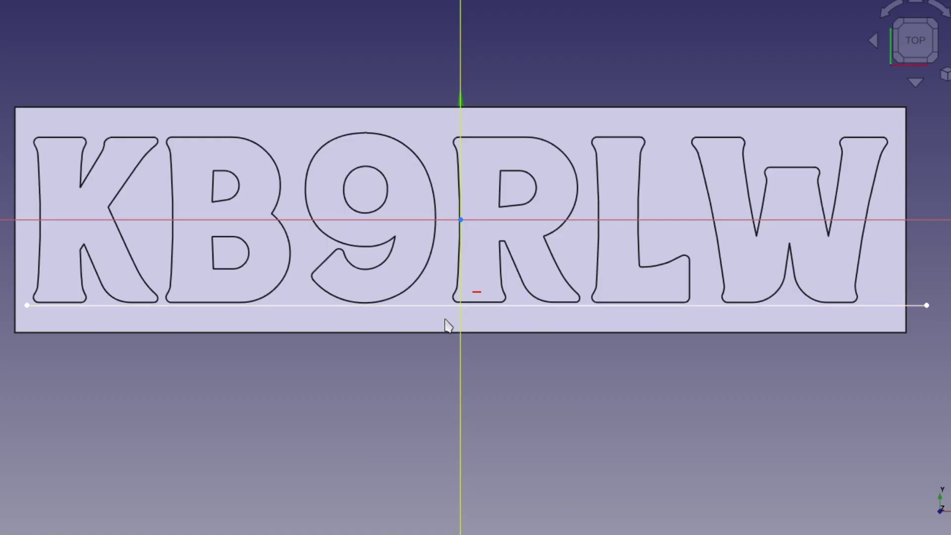
scroll(449, 326, up, 4)
scroll(442, 325, down, 2)
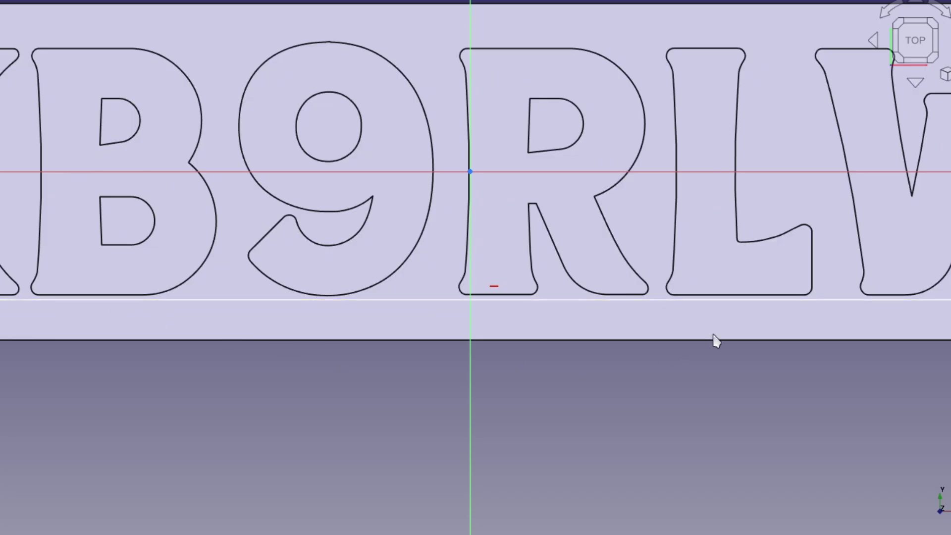
scroll(715, 341, down, 1)
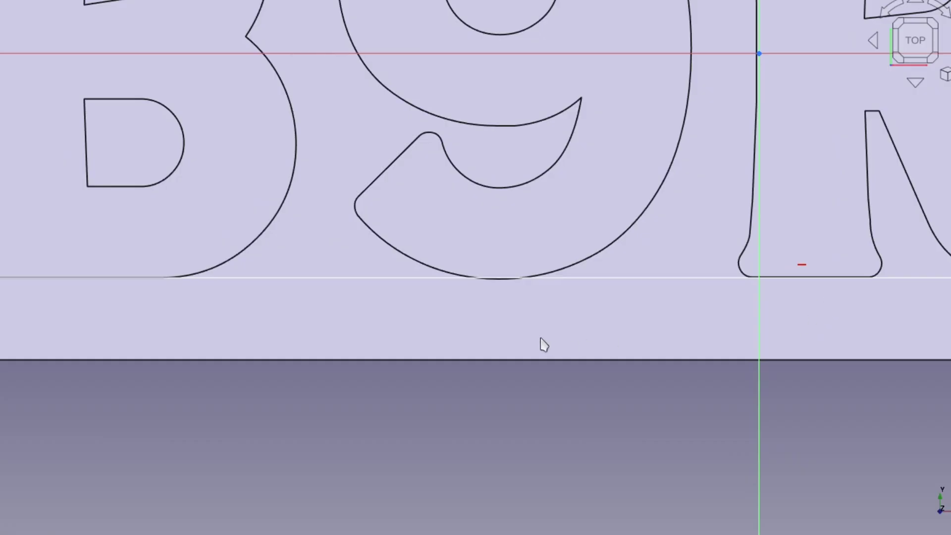
scroll(510, 317, up, 5)
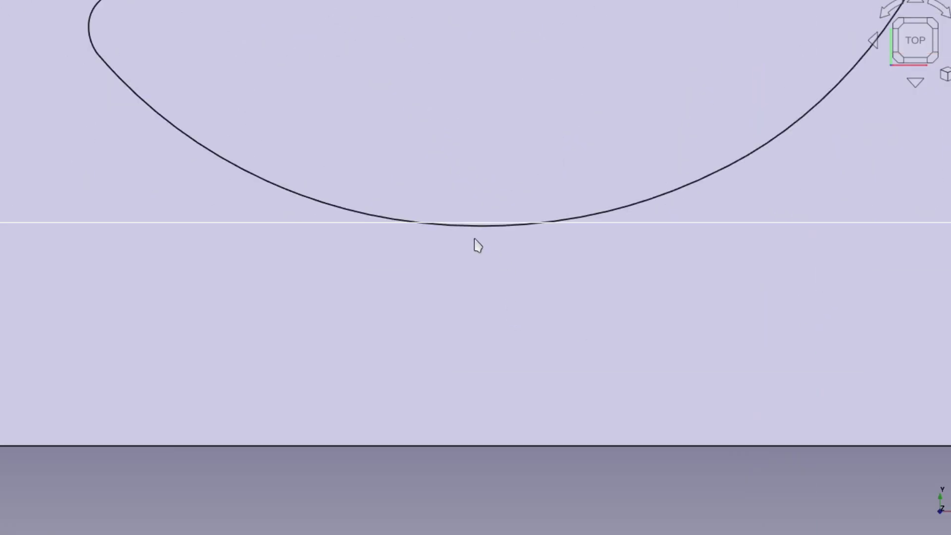
scroll(484, 244, up, 1)
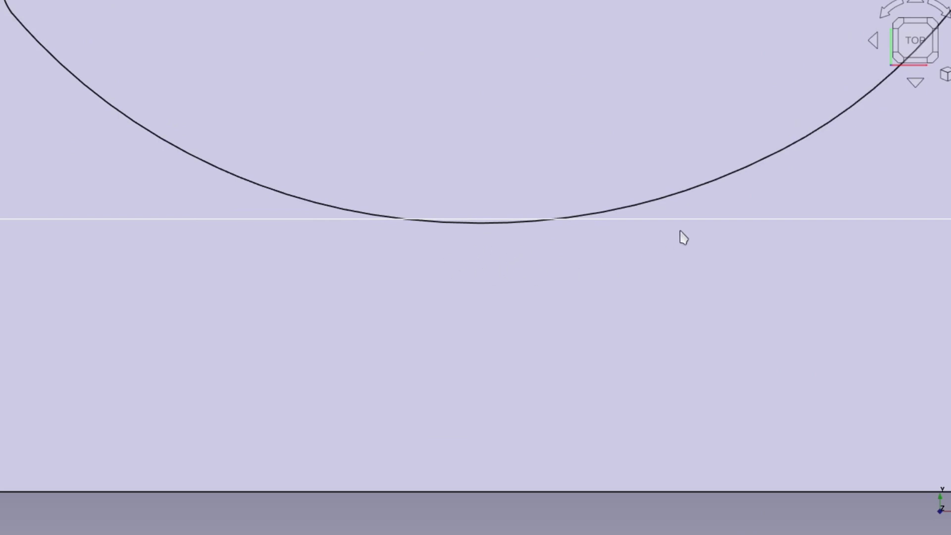
Nudge the line slightly down to touch the letter bottoms, then close Sketch001.
drag(682, 229, 682, 234)
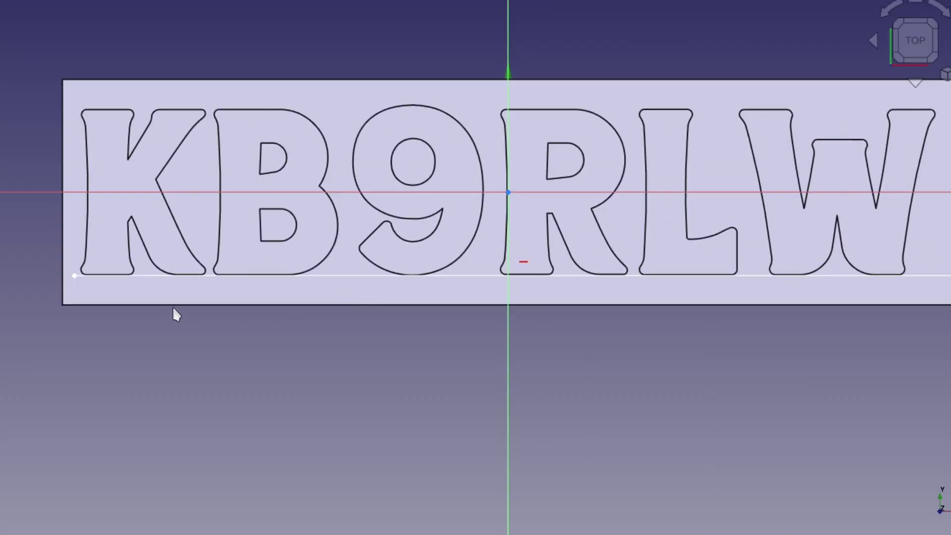
scroll(152, 300, up, 6)
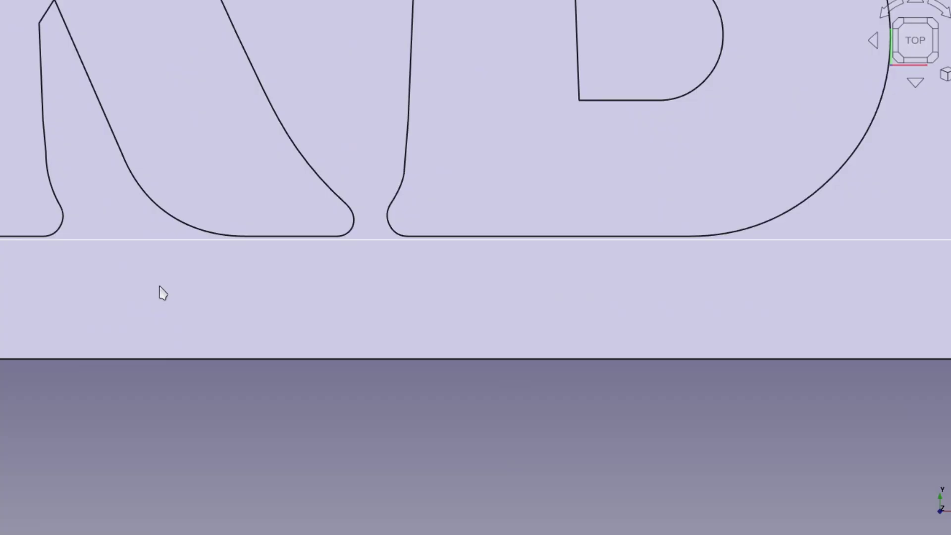
scroll(161, 292, down, 6)
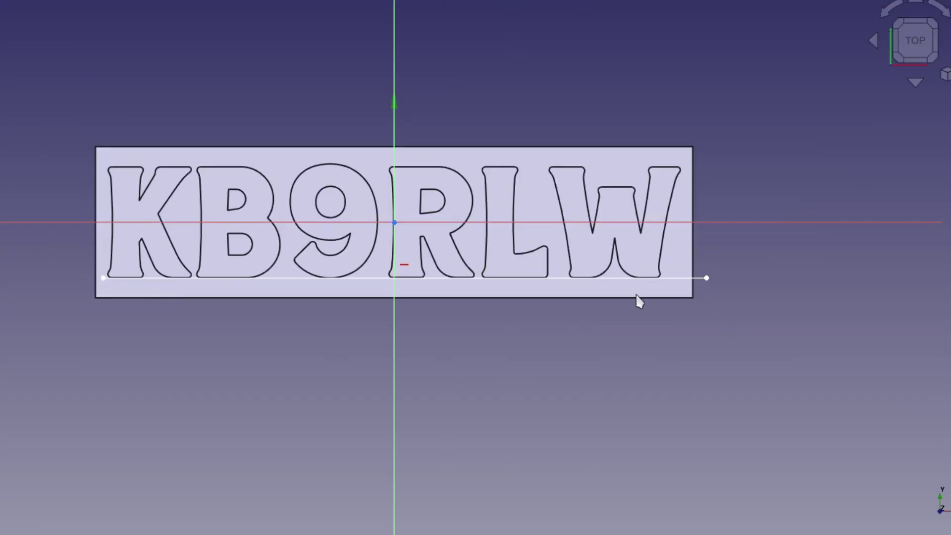
scroll(637, 295, up, 6)
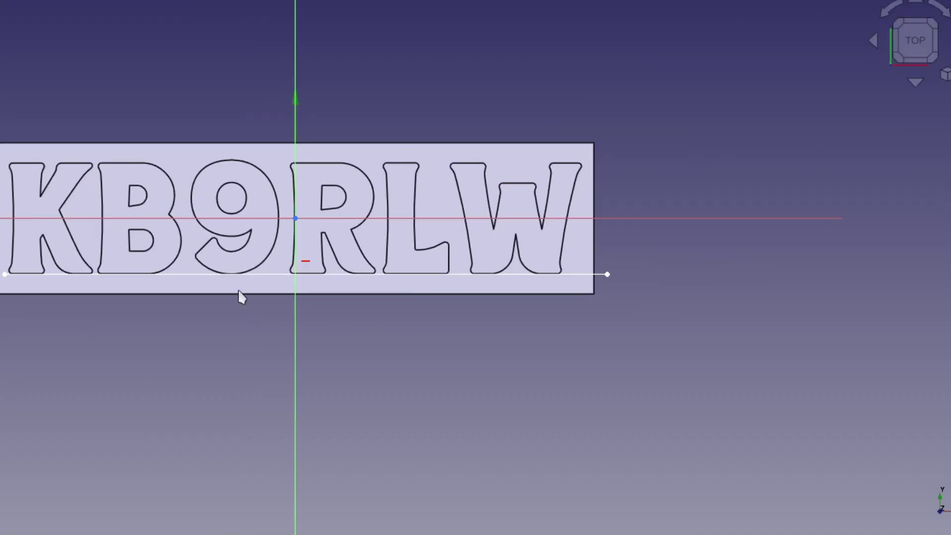
mouse_move(342, 352)
middle_down()
mouse_move(436, 344)
mouse_move(541, 355)
middle_up()
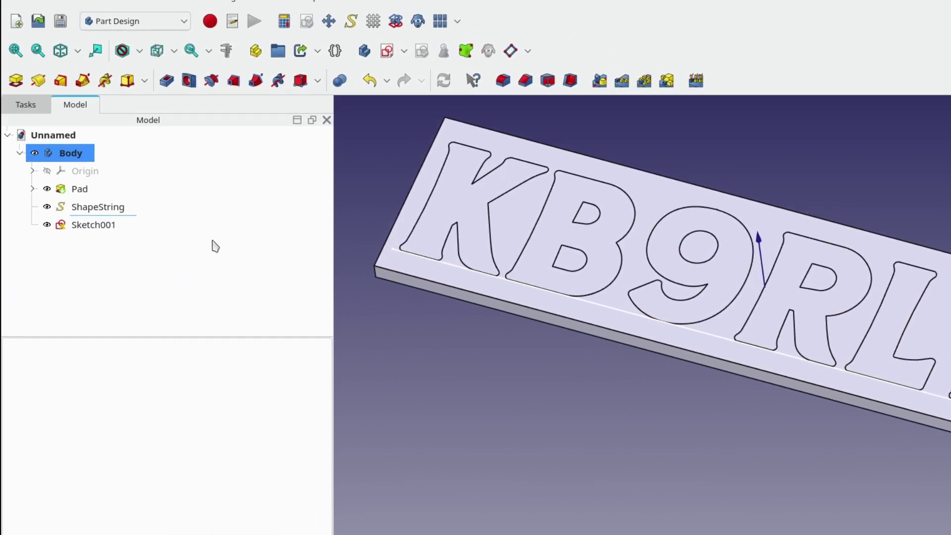
Revolve the ShapeString using the Sketch001 line as the axis, previewing 360°.
middle_drag(591, 370, 522, 333)
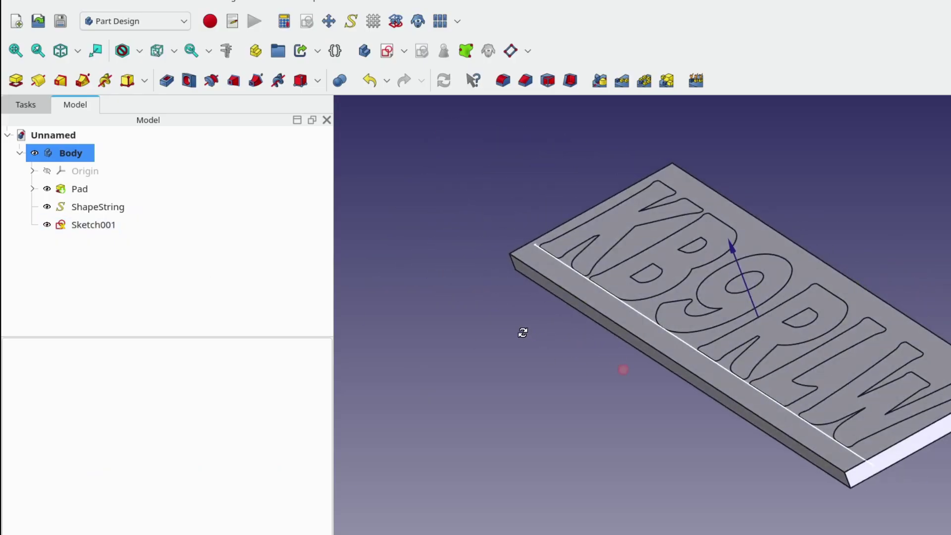
click(85, 207)
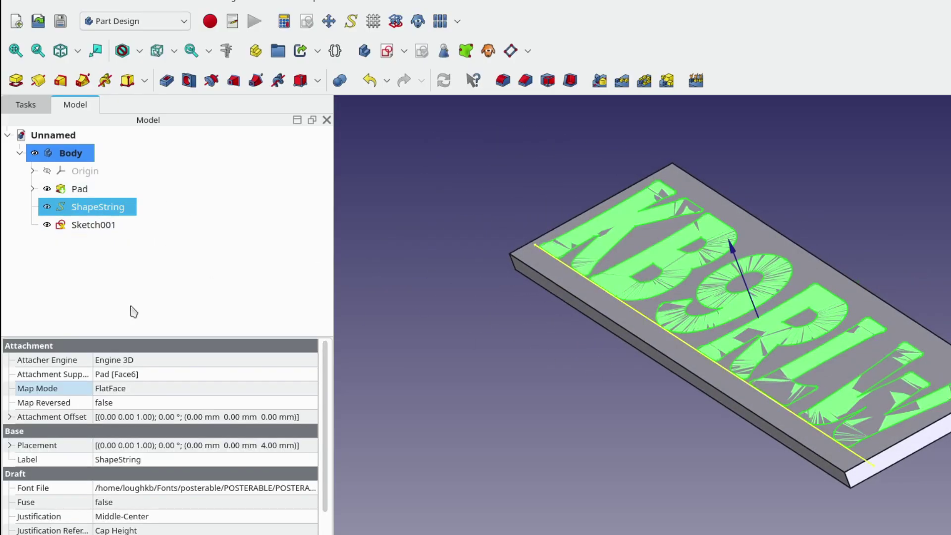
click(40, 82)
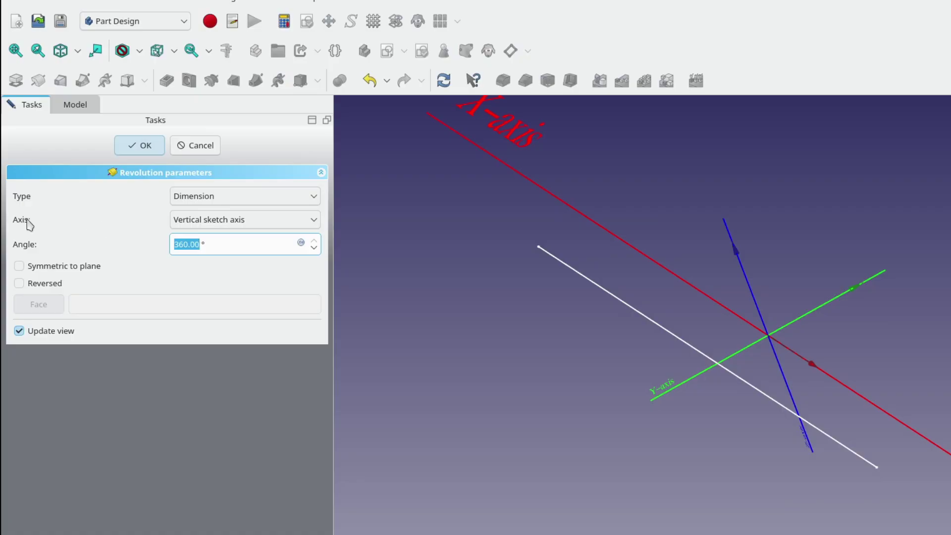
click(218, 219)
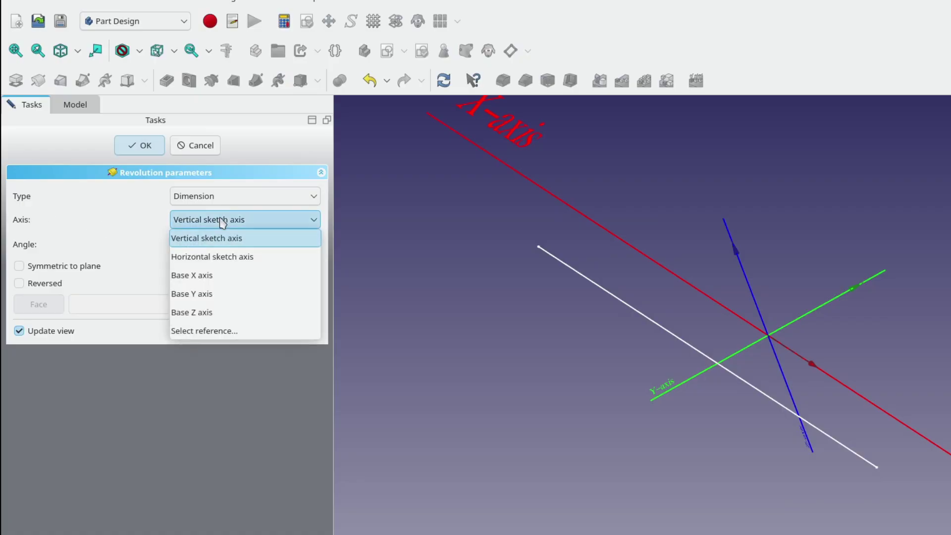
click(229, 332)
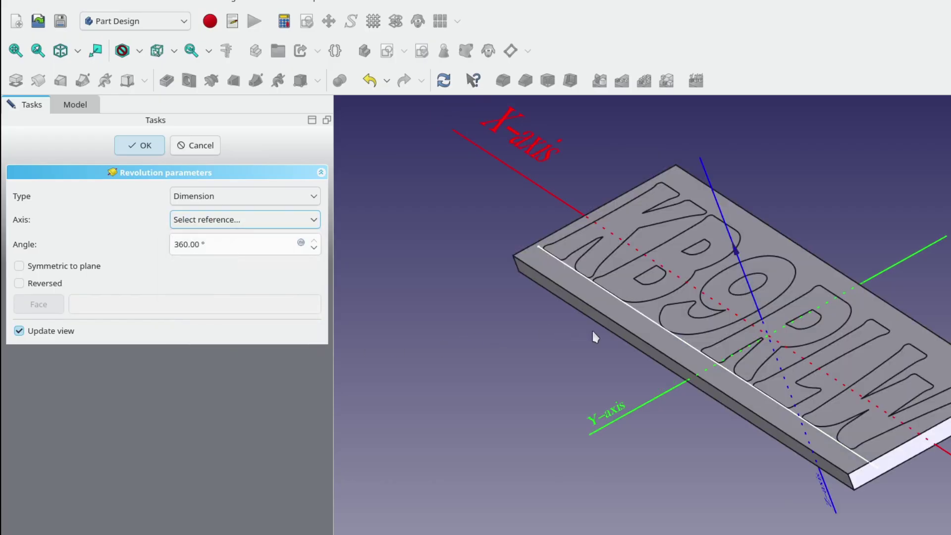
click(642, 317)
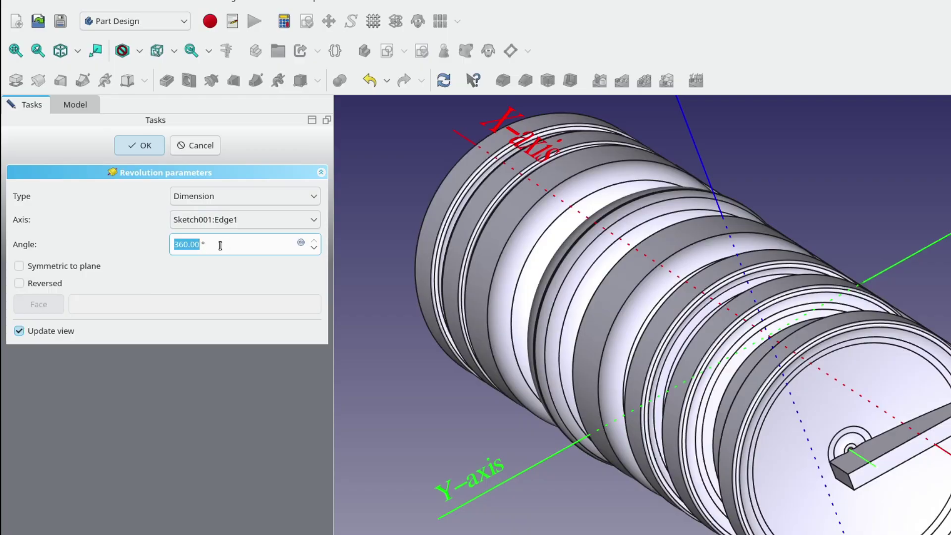
Set the revolution angle to 45° and inspect the tilted letter fins.
text(45)
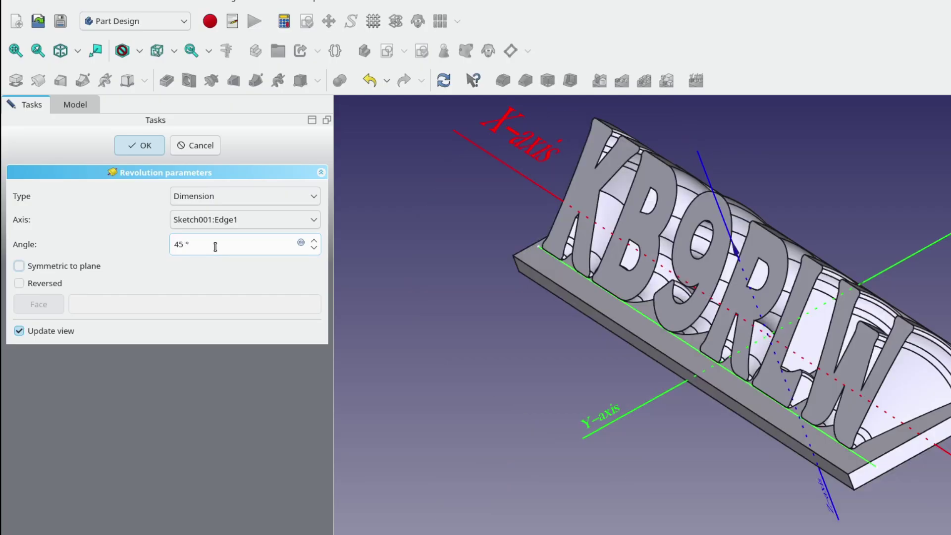
middle_drag(713, 426, 742, 413)
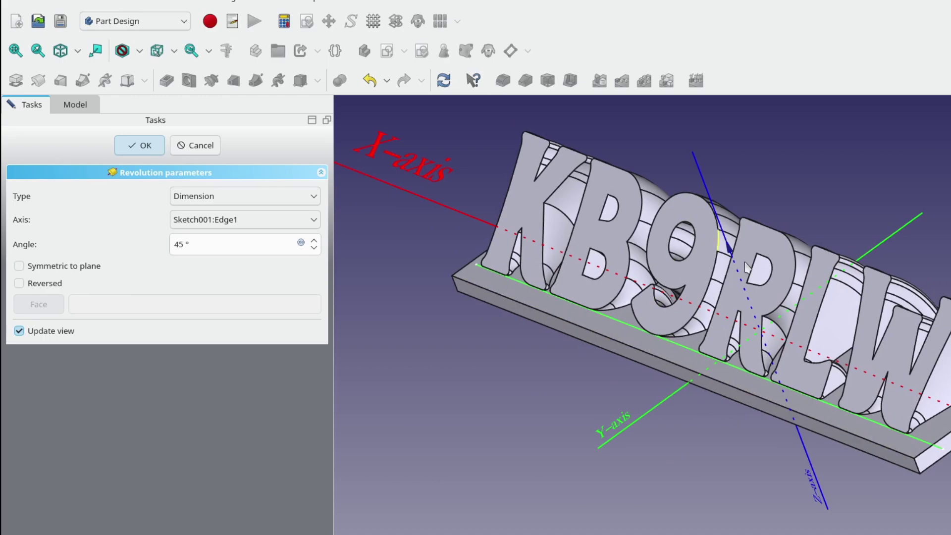
scroll(747, 270, up, 5)
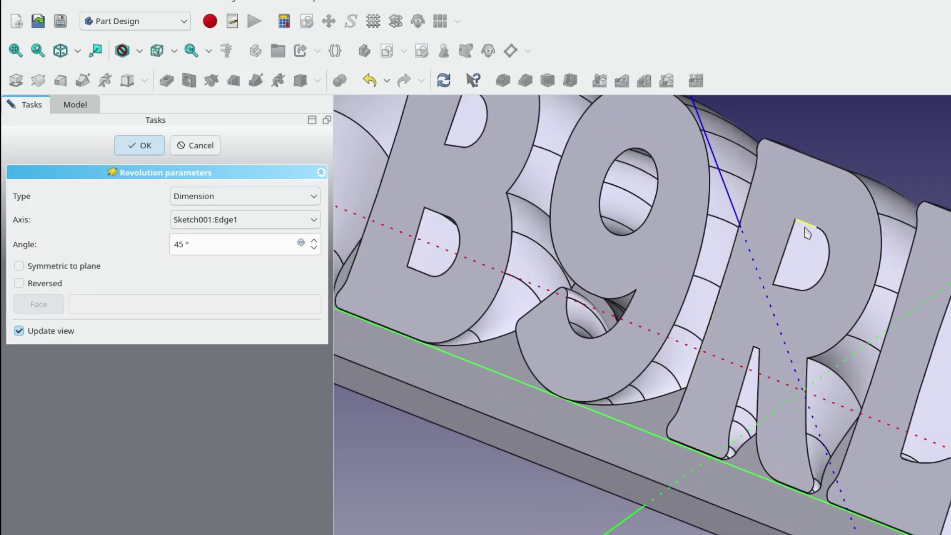
middle_drag(736, 236, 802, 229)
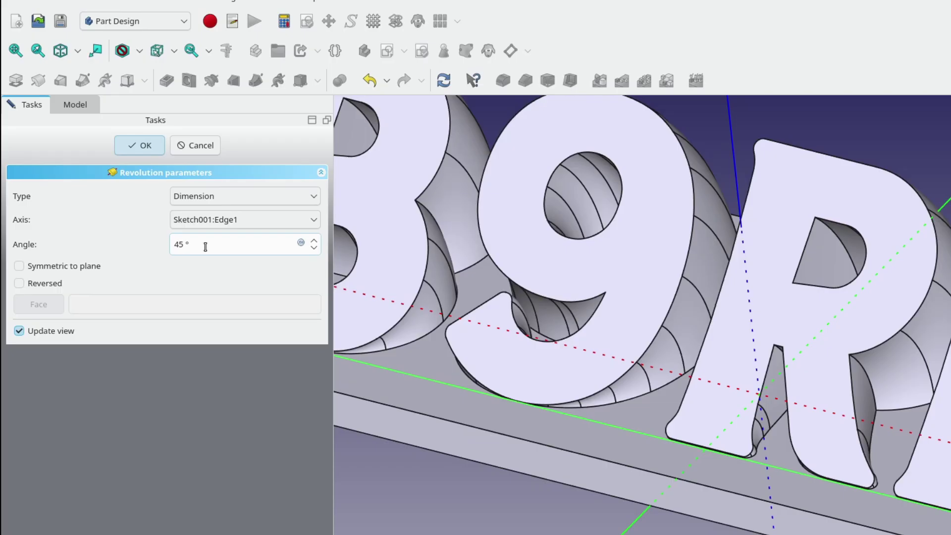
Raise the revolution angle to 50° and check where the letter fins meet the plate.
click(205, 246)
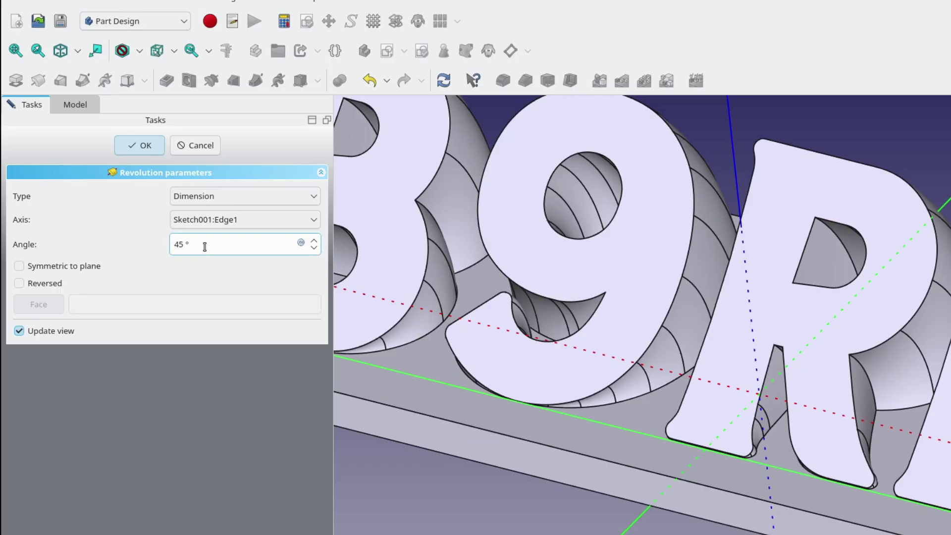
scroll(205, 246, up, 1)
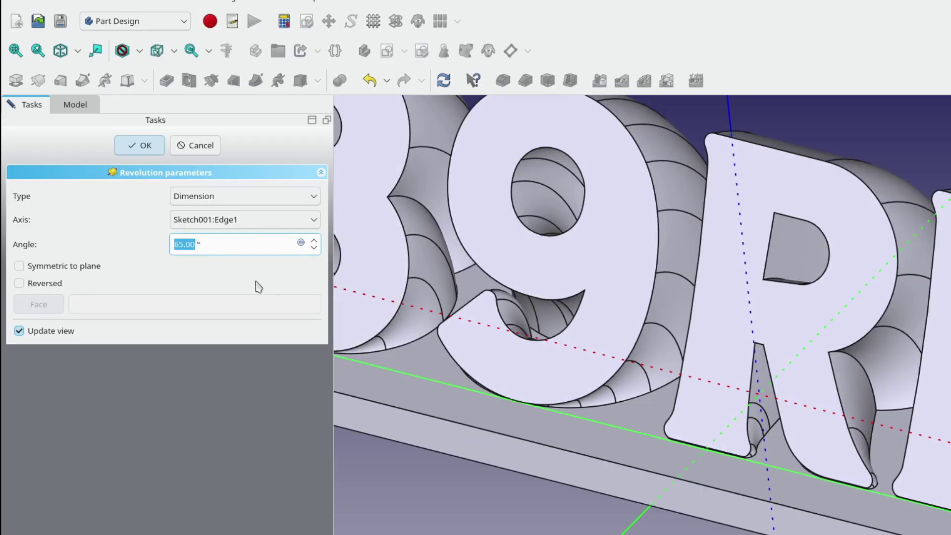
text(5)
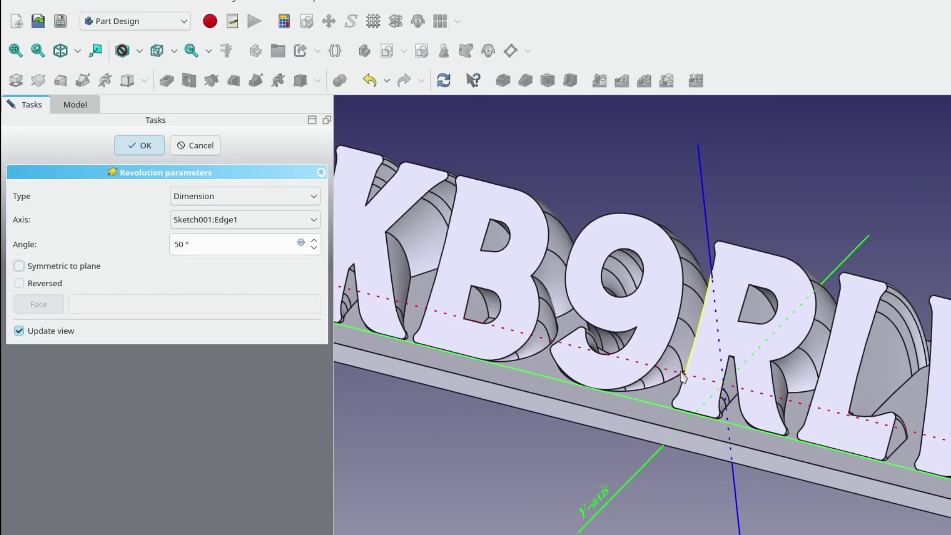
scroll(687, 377, down, 3)
middle_drag(687, 377, 559, 394)
scroll(572, 402, up, 6)
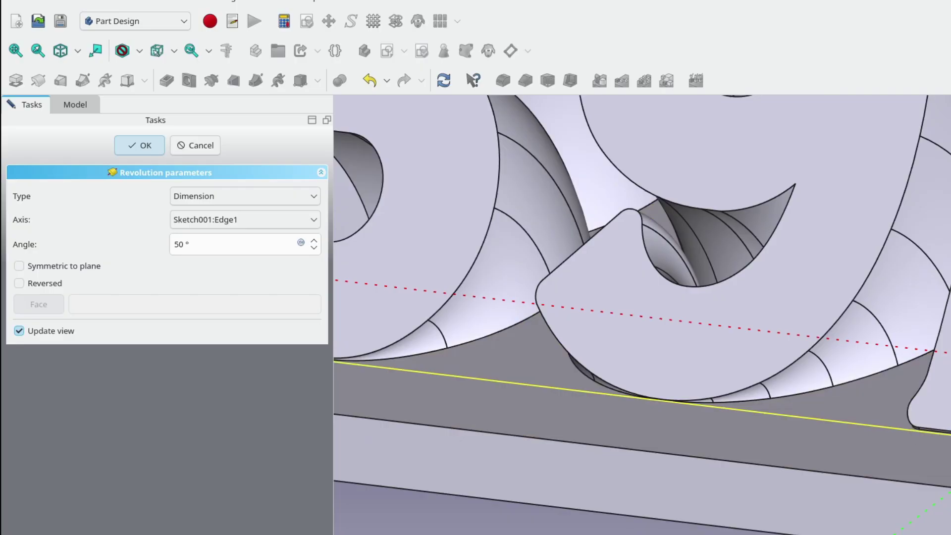
scroll(716, 433, down, 5)
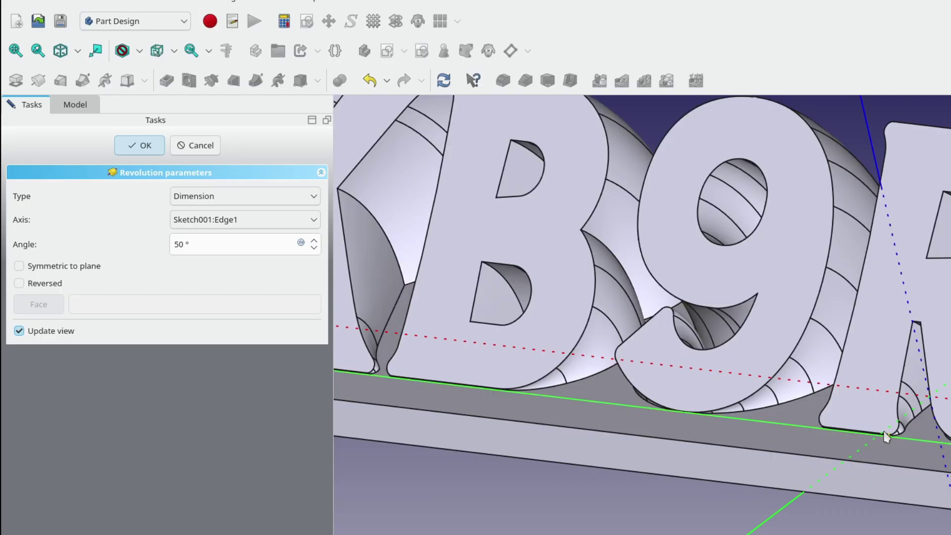
scroll(936, 444, up, 5)
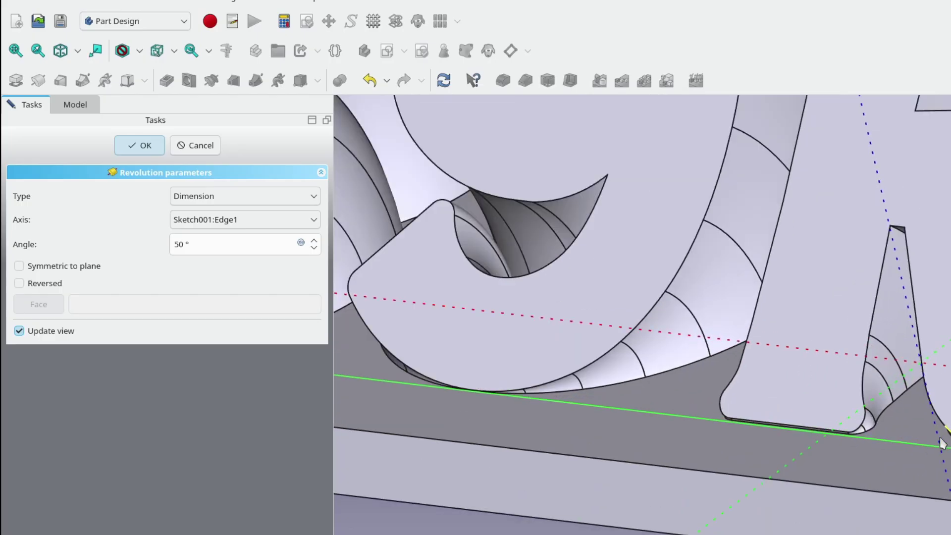
scroll(941, 453, up, 4)
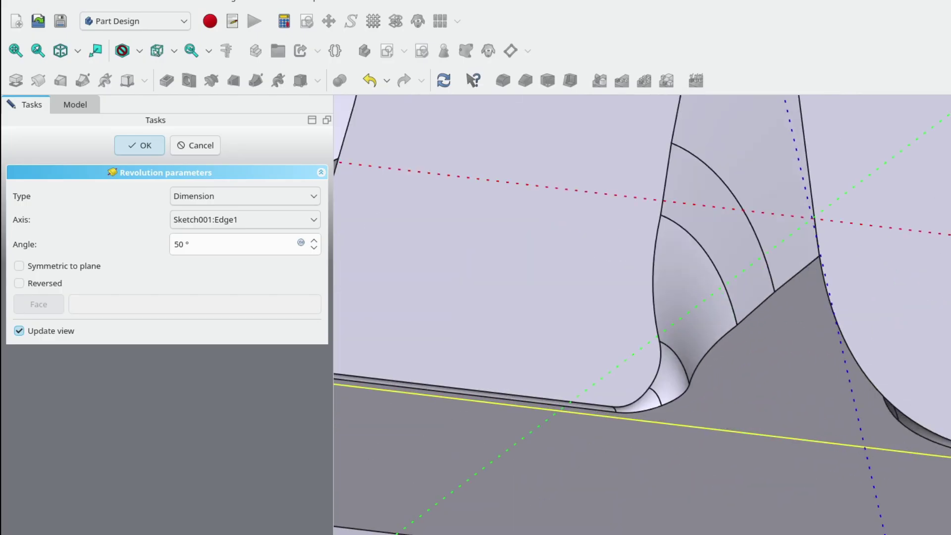
scroll(626, 422, down, 2)
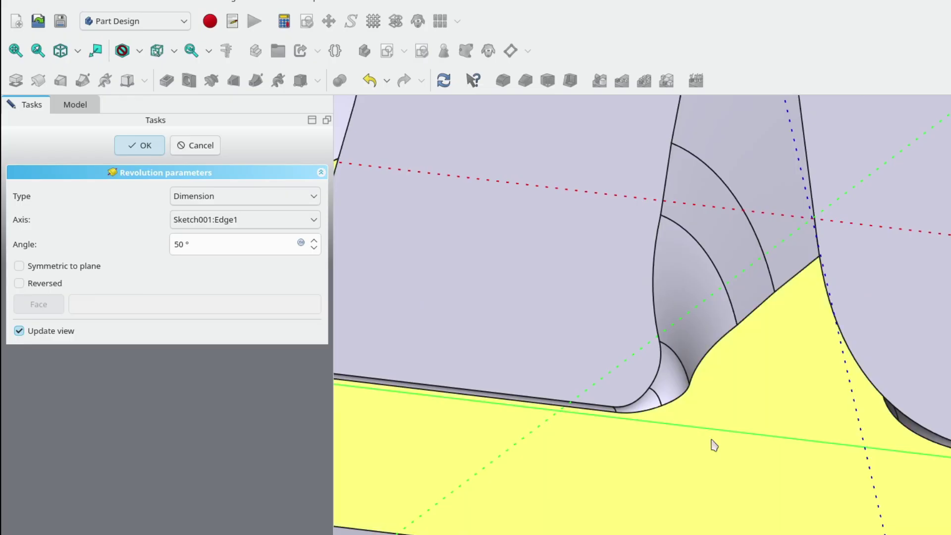
scroll(713, 445, down, 2)
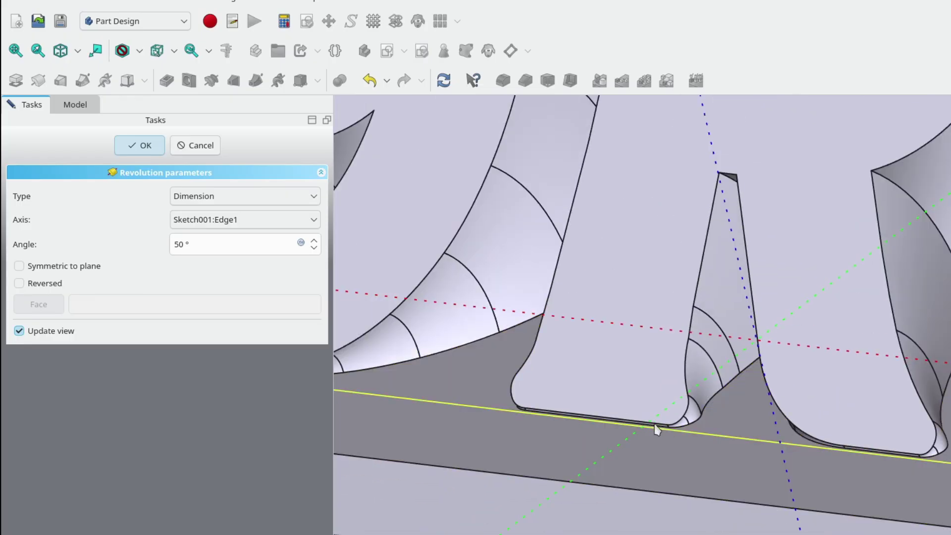
click(779, 440)
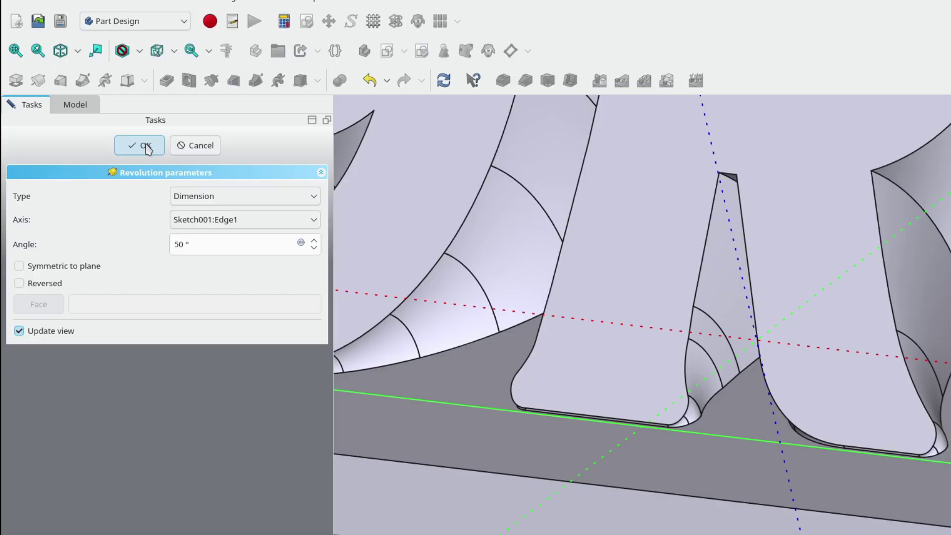
Confirm the 50° Revolution and orbit to view the tilted KB9RLW letters.
scroll(669, 332, down, 5)
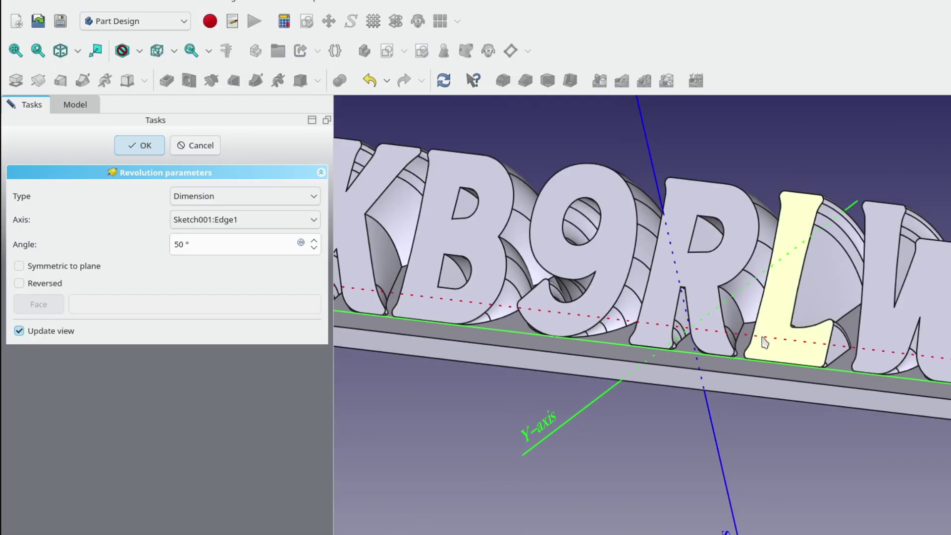
middle_drag(673, 332, 636, 327)
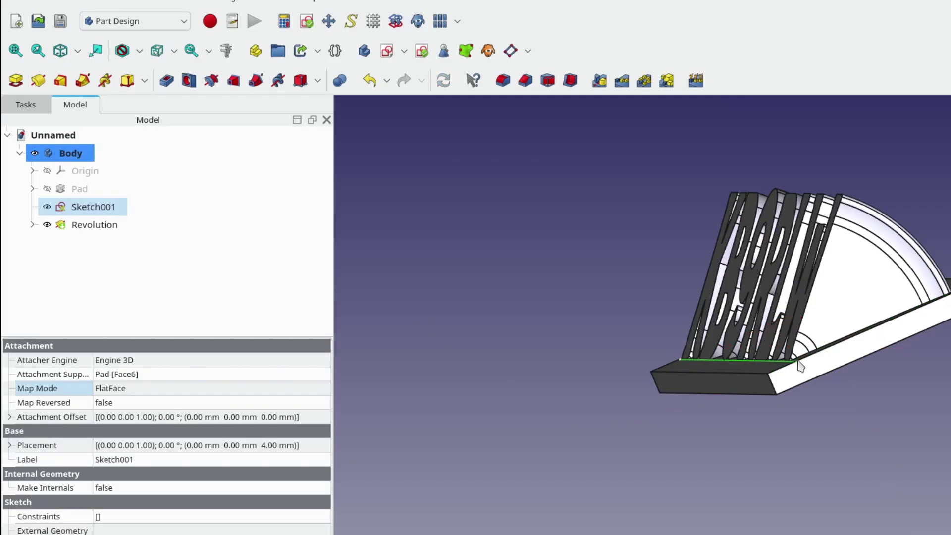
scroll(801, 366, up, 6)
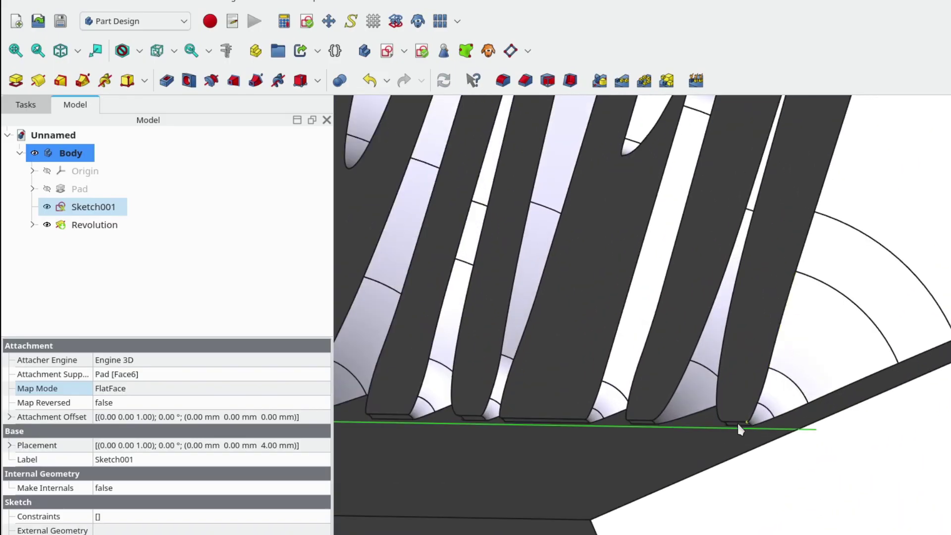
middle_drag(643, 365, 848, 352)
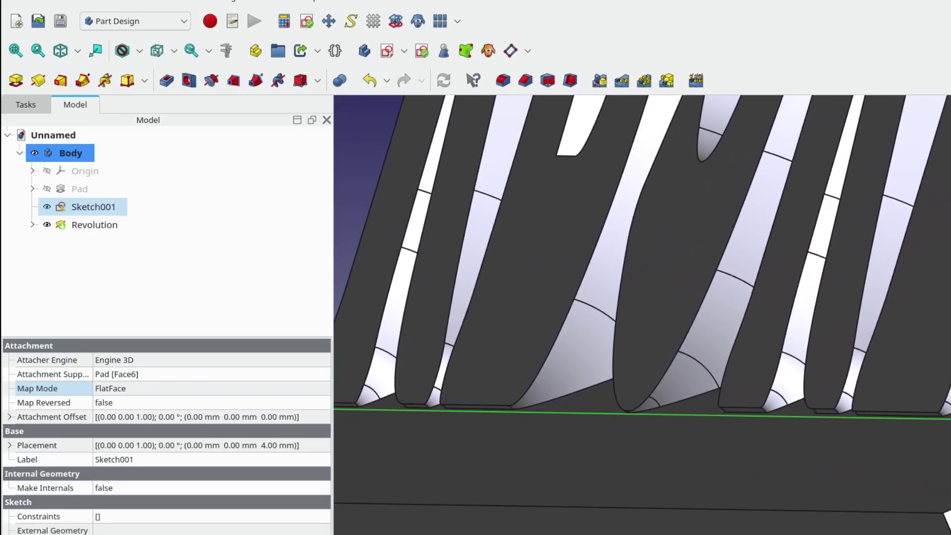
scroll(813, 414, up, 8)
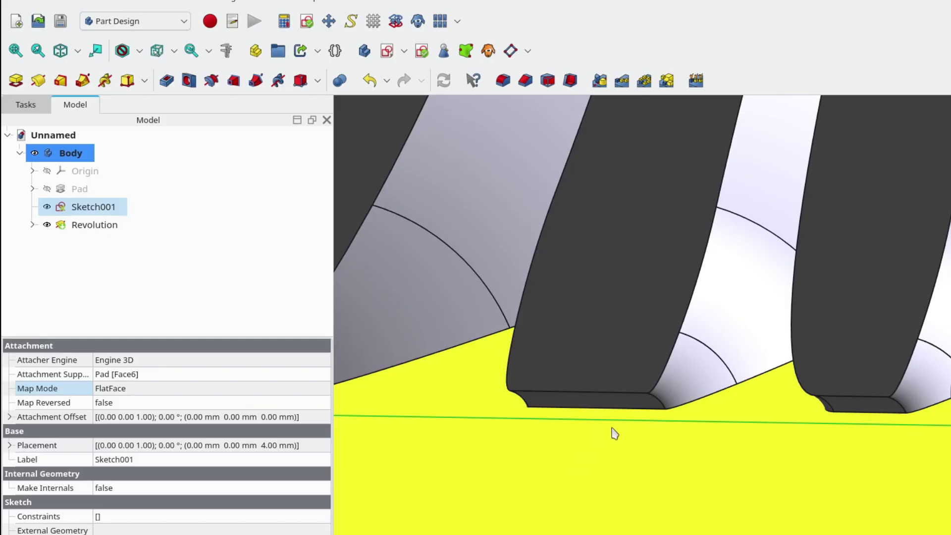
mouse_move(626, 418)
middle_down()
mouse_move(564, 403)
mouse_move(619, 417)
middle_up()
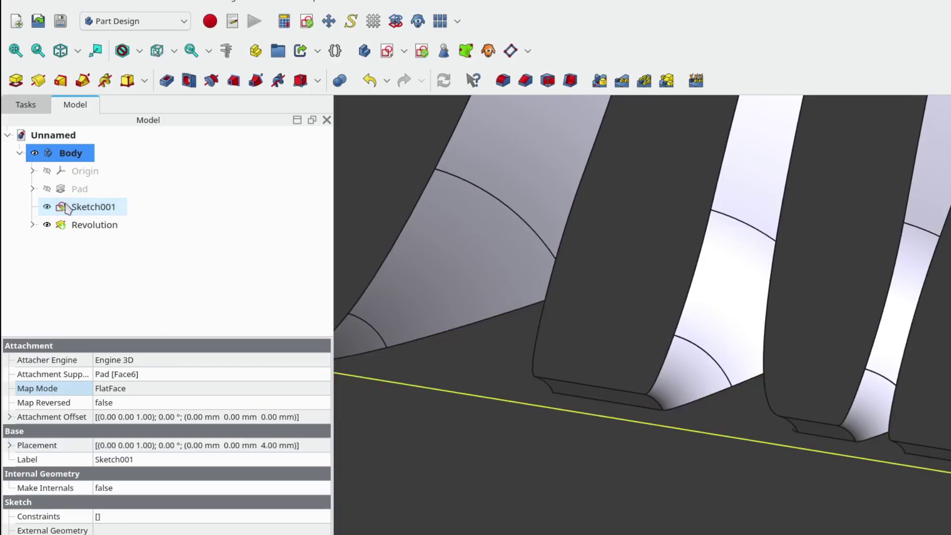
Set the ShapeString's attachment offset z position to -0.10 mm and check the letter bases.
click(93, 207)
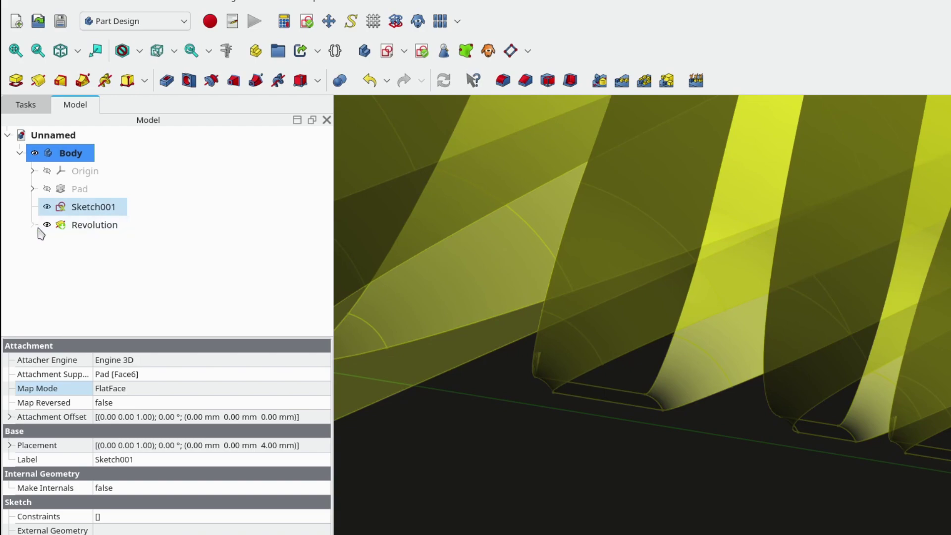
click(33, 225)
click(127, 244)
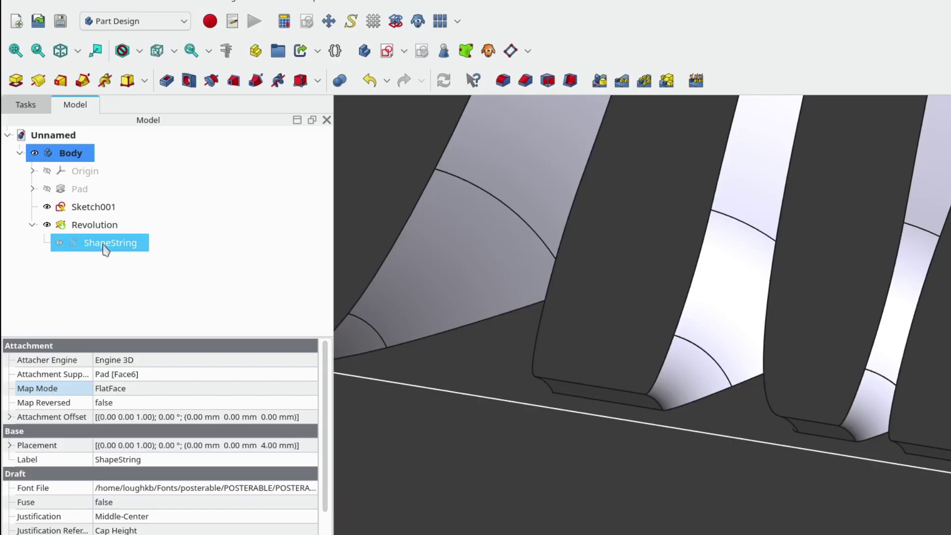
click(9, 417)
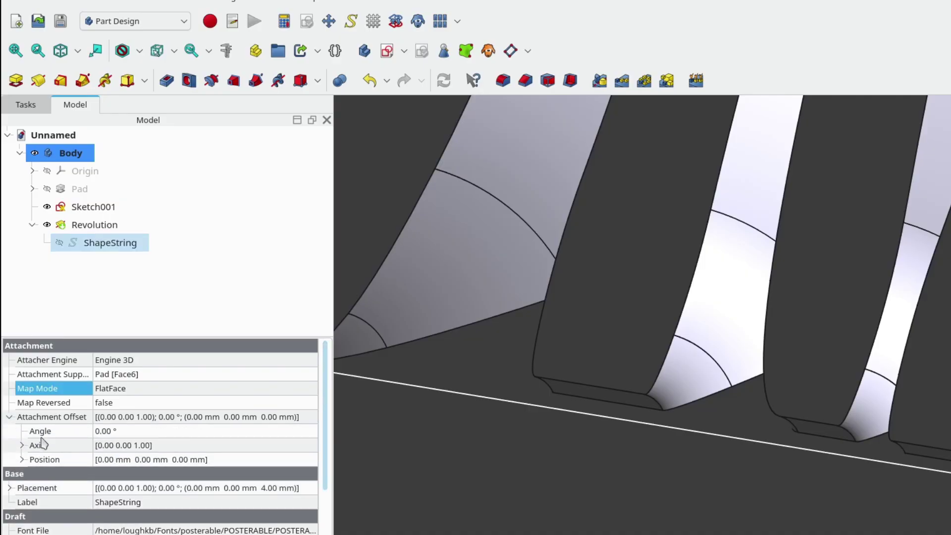
click(22, 460)
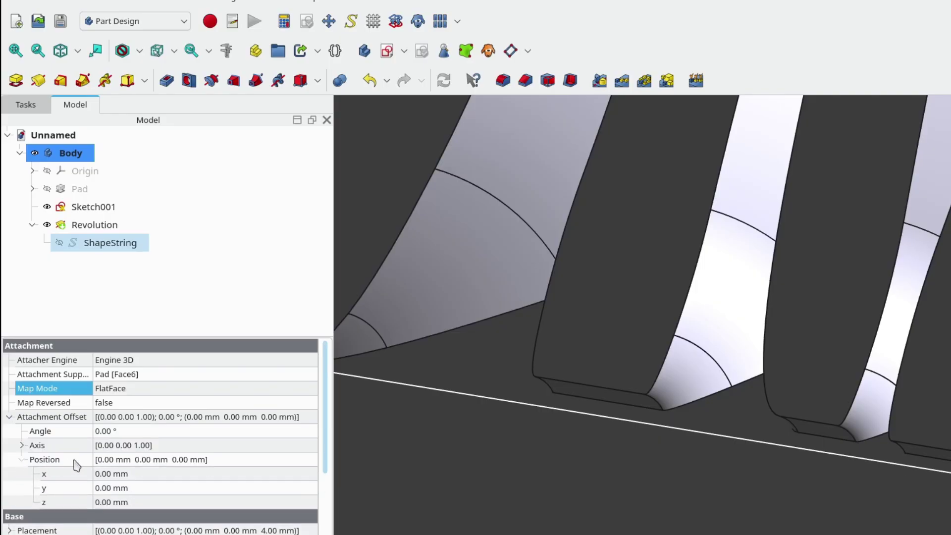
click(156, 503)
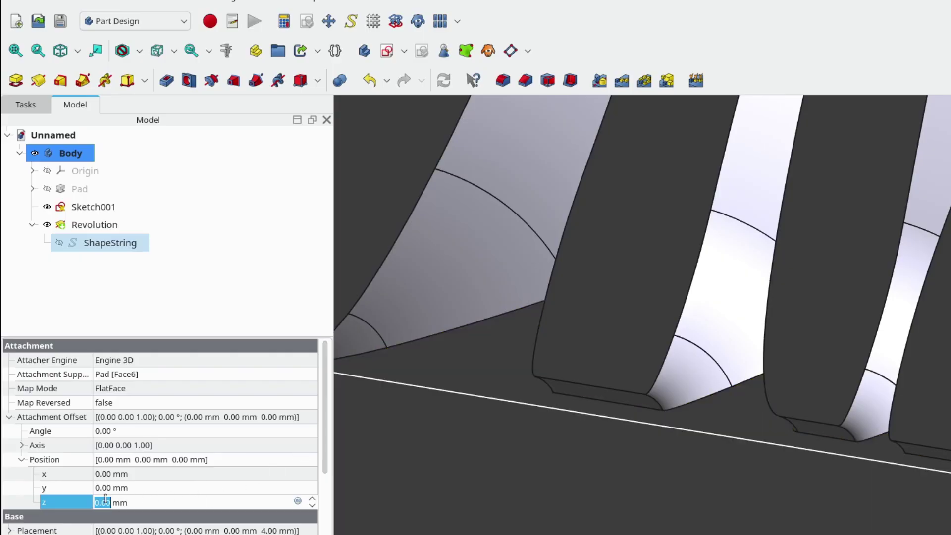
text(-.1)
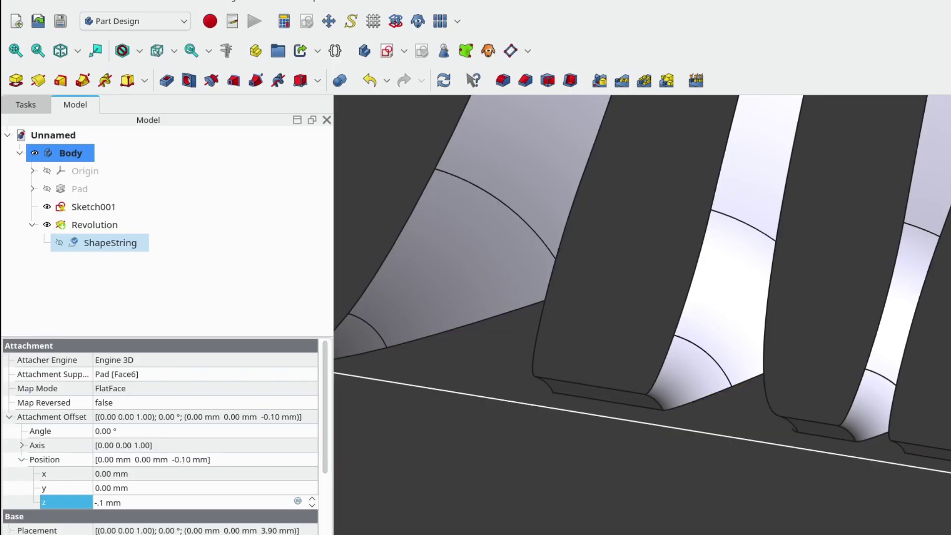
key(Return)
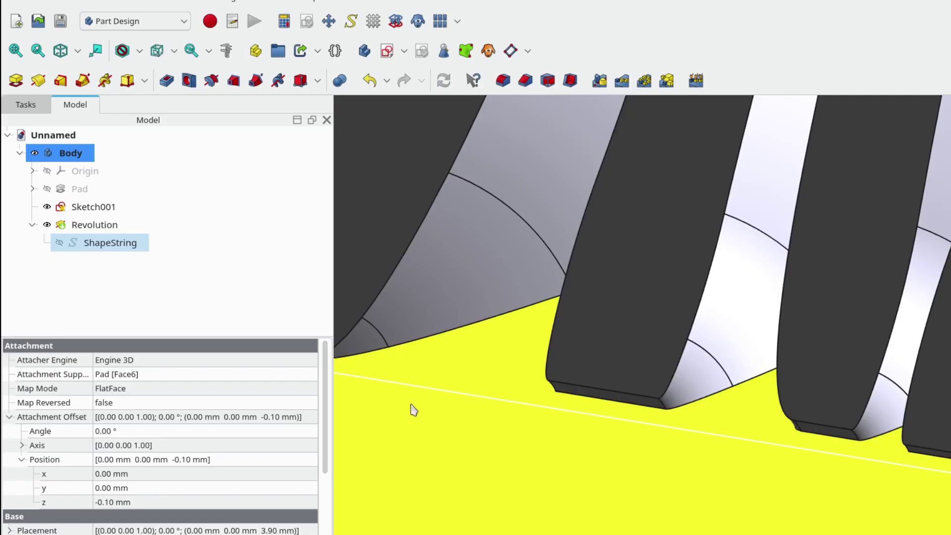
middle_drag(412, 407, 500, 411)
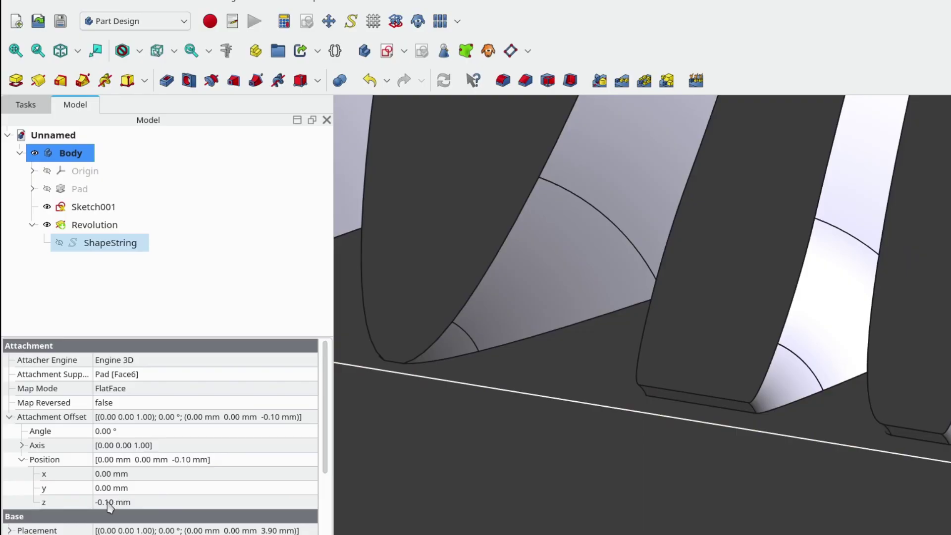
Change the ShapeString's z offset to -0.20 mm.
click(136, 502)
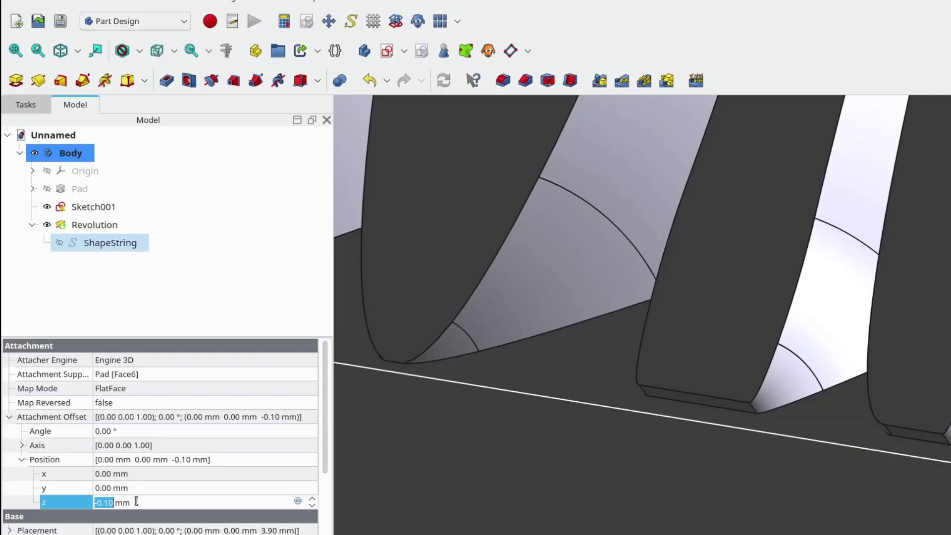
key(Right)
key(Left)
key(BackSpace)
text(2)
key(Return)
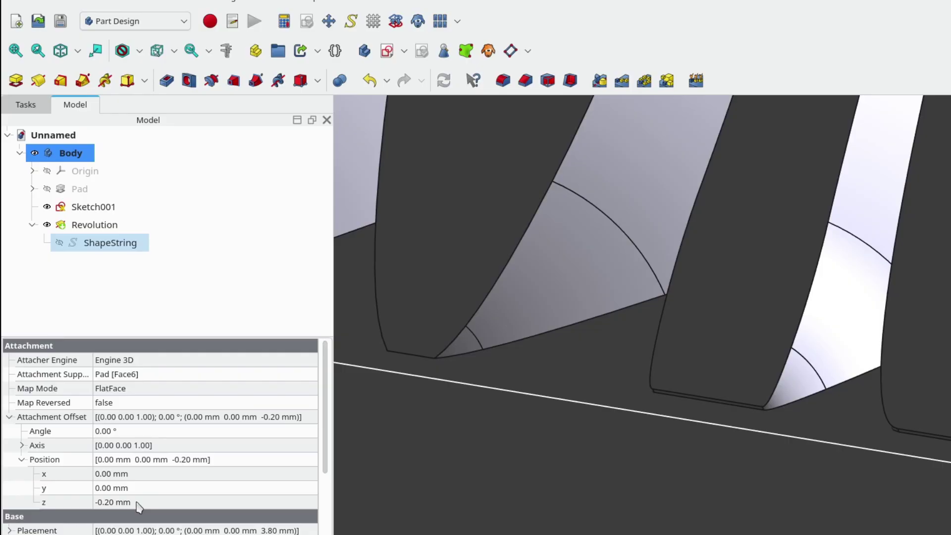
scroll(561, 464, down, 5)
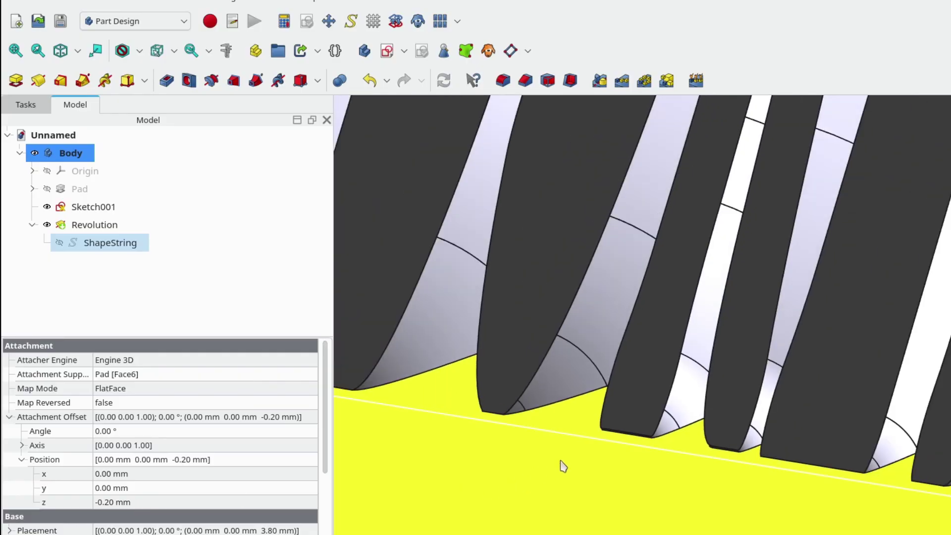
middle_drag(537, 452, 729, 437)
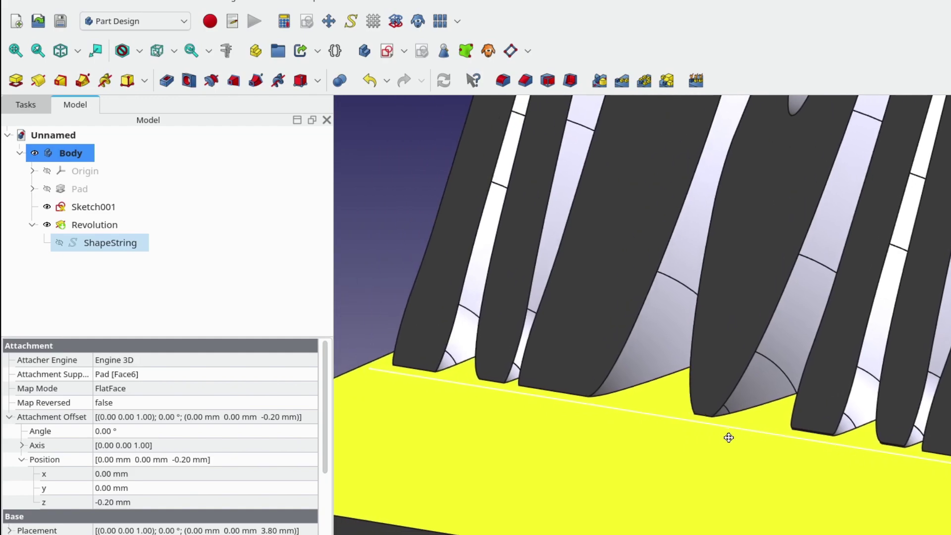
scroll(721, 447, down, 6)
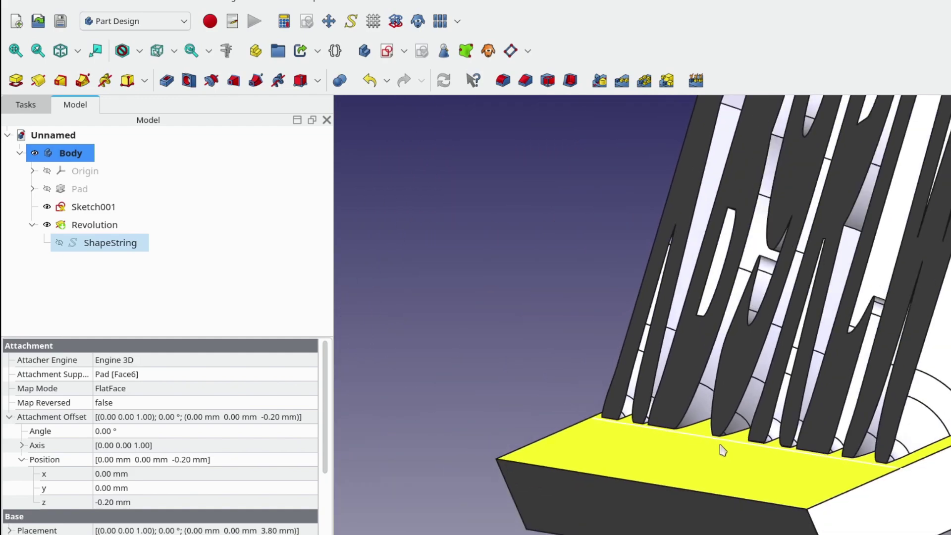
scroll(720, 446, down, 2)
scroll(731, 431, down, 5)
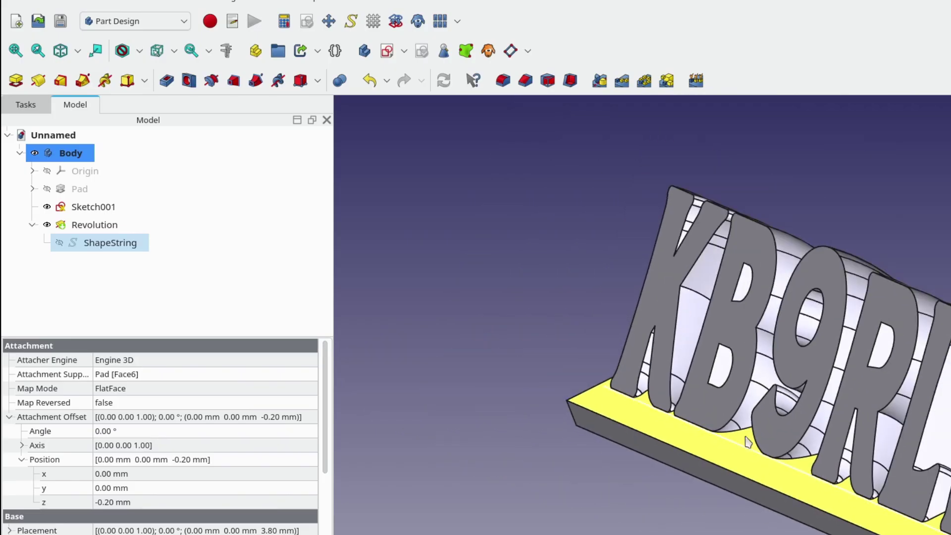
scroll(763, 436, up, 2)
middle_drag(776, 438, 732, 435)
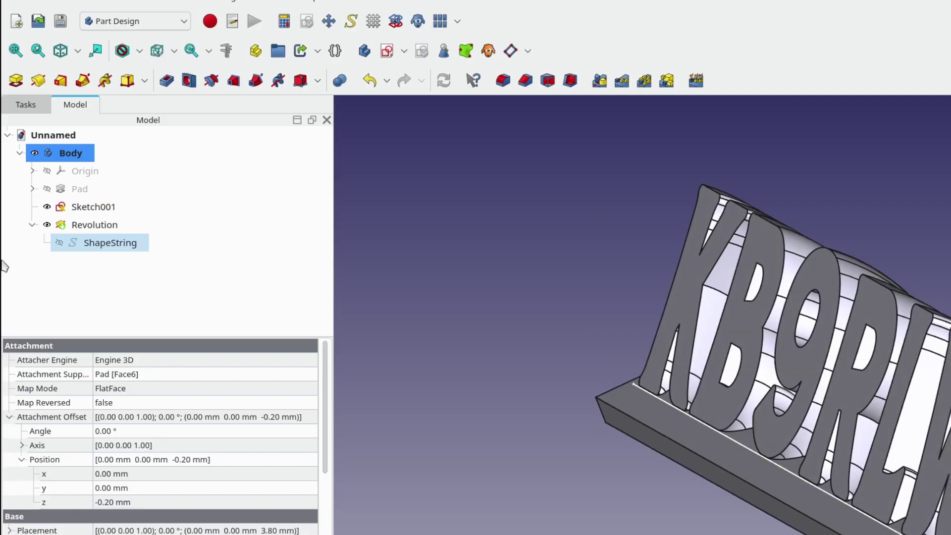
click(32, 225)
scroll(749, 489, down, 3)
middle_drag(750, 490, 750, 489)
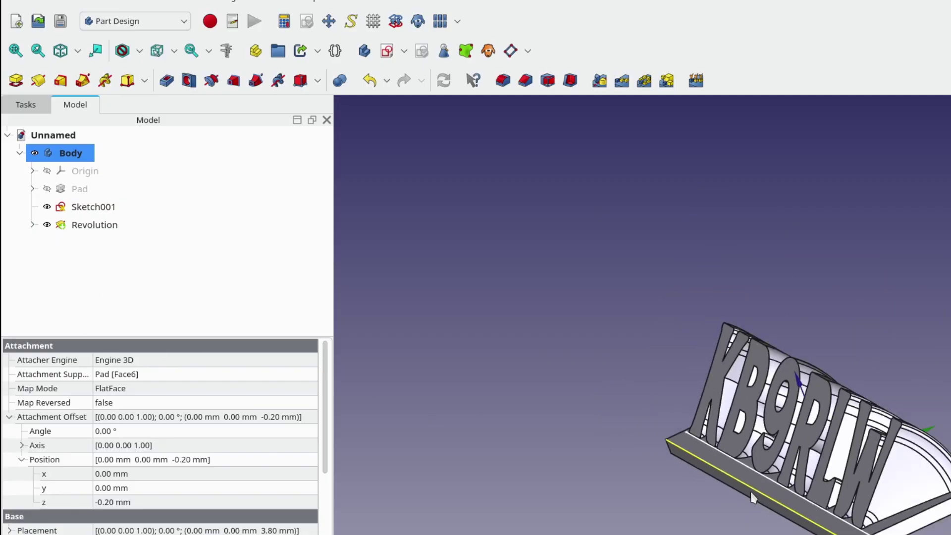
middle_drag(872, 463, 781, 339)
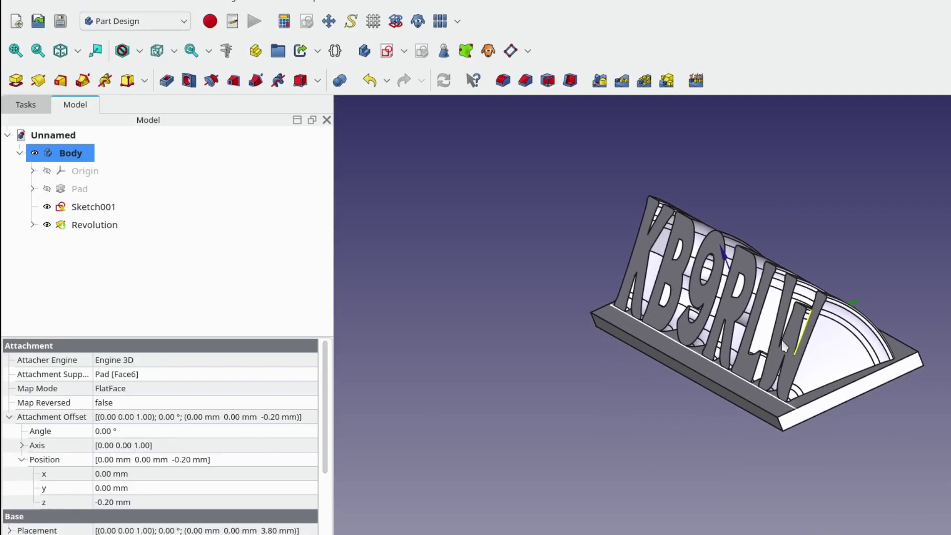
scroll(726, 423, up, 5)
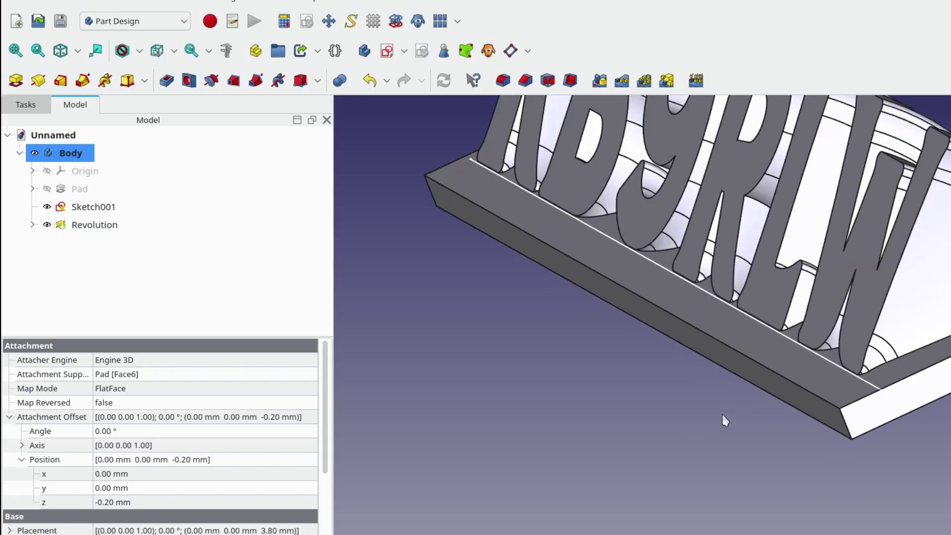
Hide Sketch001 and select one vertical corner edge of the plaque.
click(89, 209)
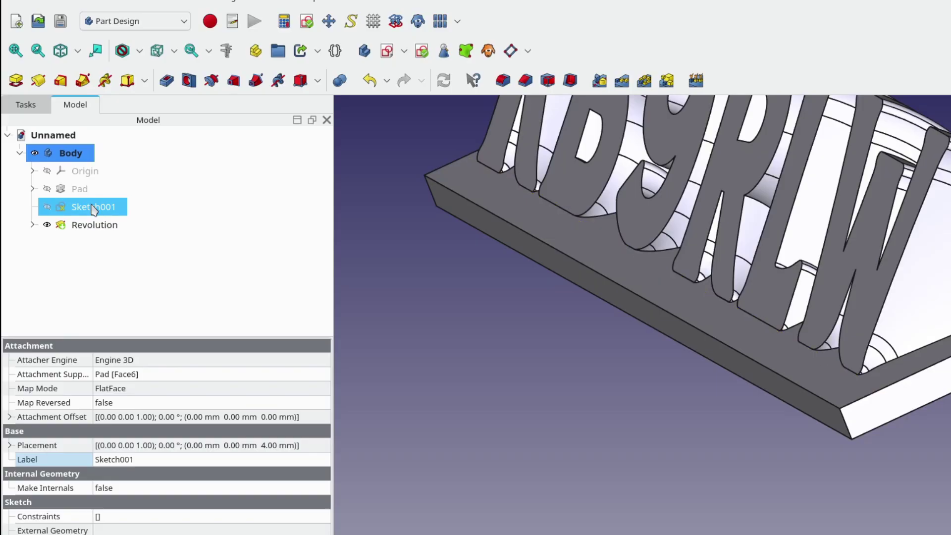
click(738, 468)
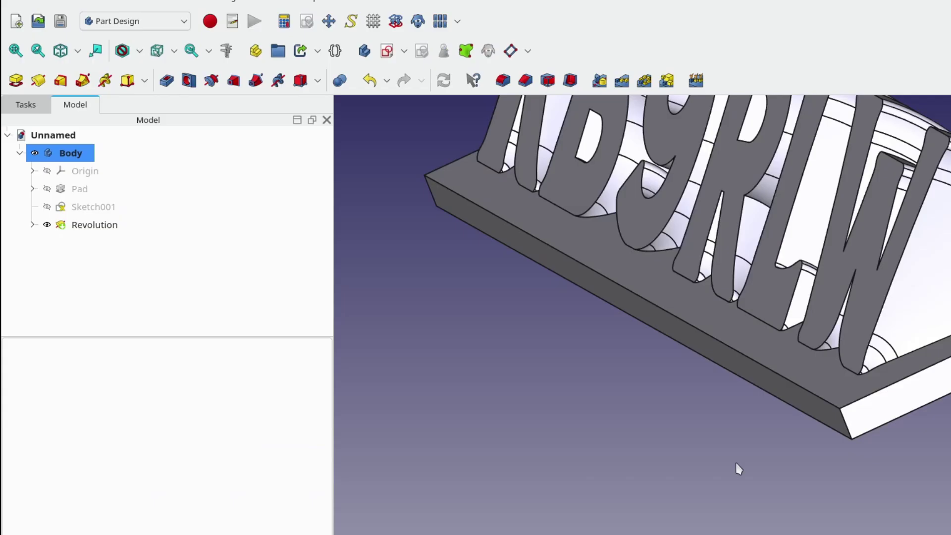
click(848, 429)
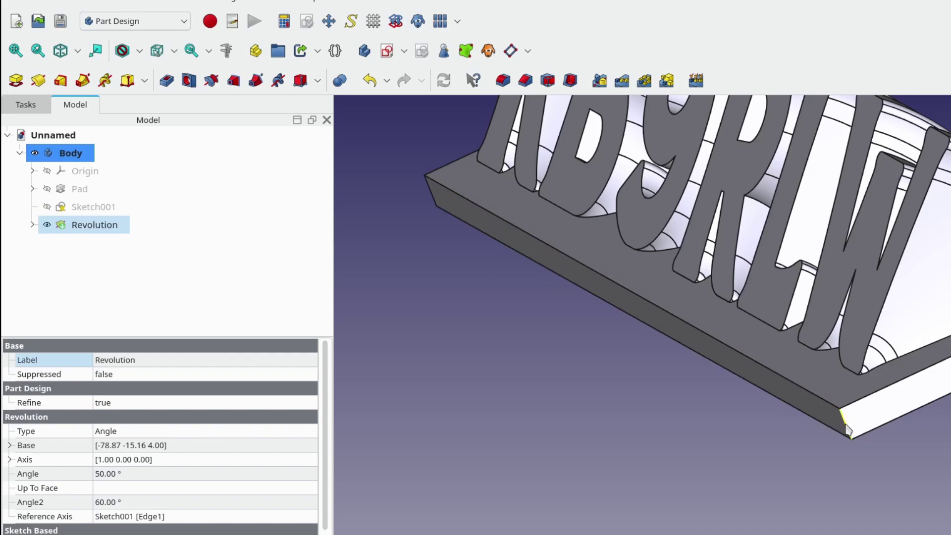
scroll(834, 462, up, 3)
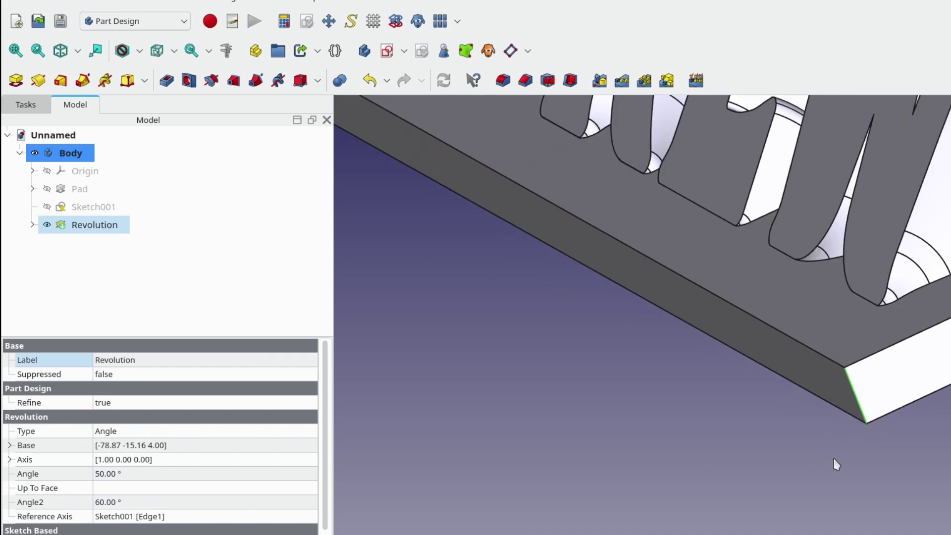
Start a fillet on that corner edge and raise its radius to 5 mm.
click(503, 80)
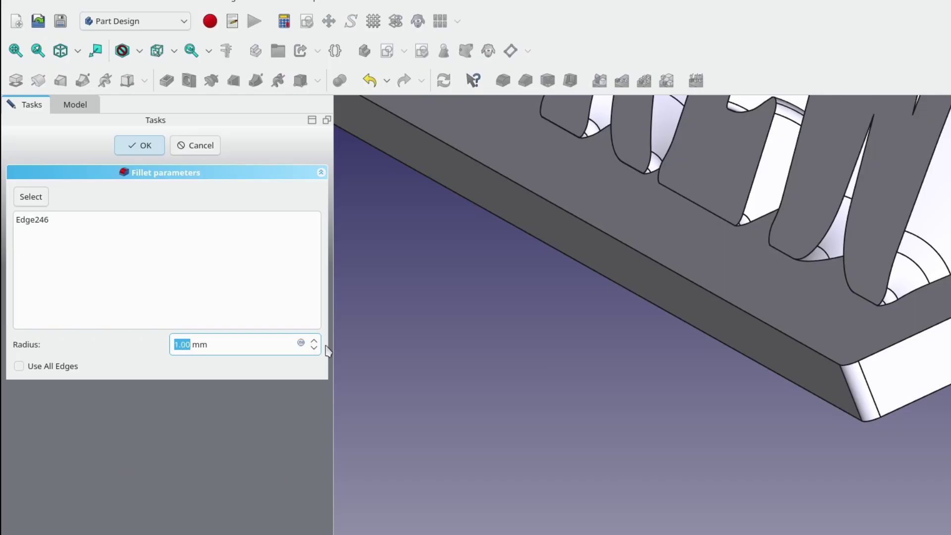
scroll(551, 406, down, 5)
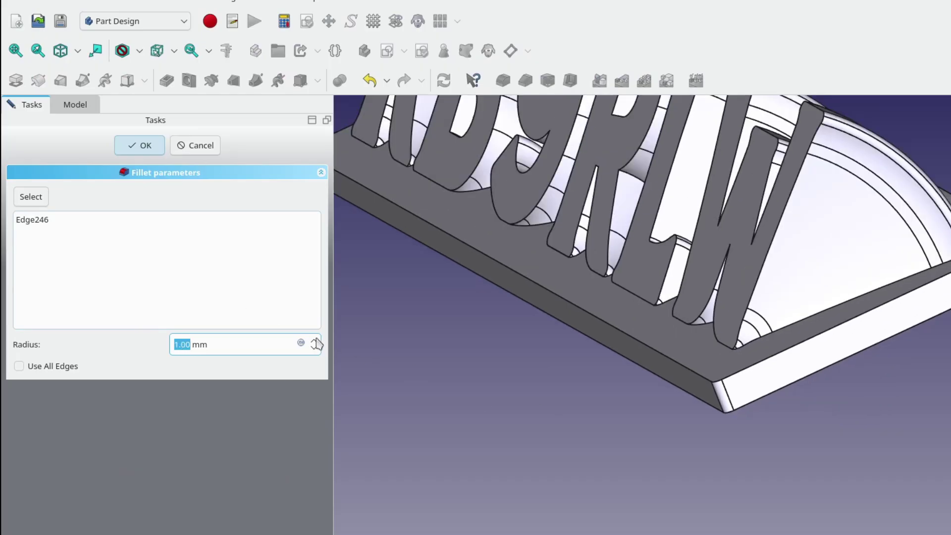
click(314, 342)
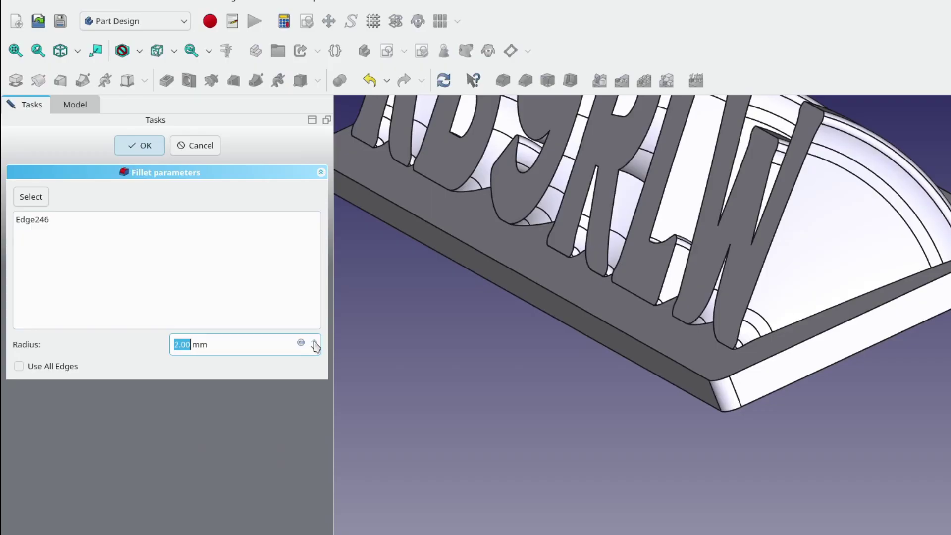
click(314, 342)
click(314, 342)
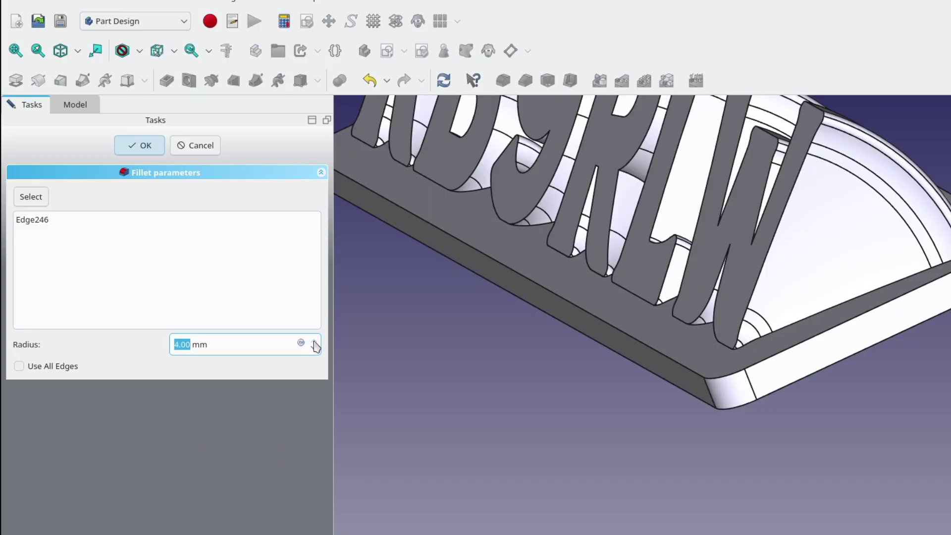
scroll(580, 395, up, 3)
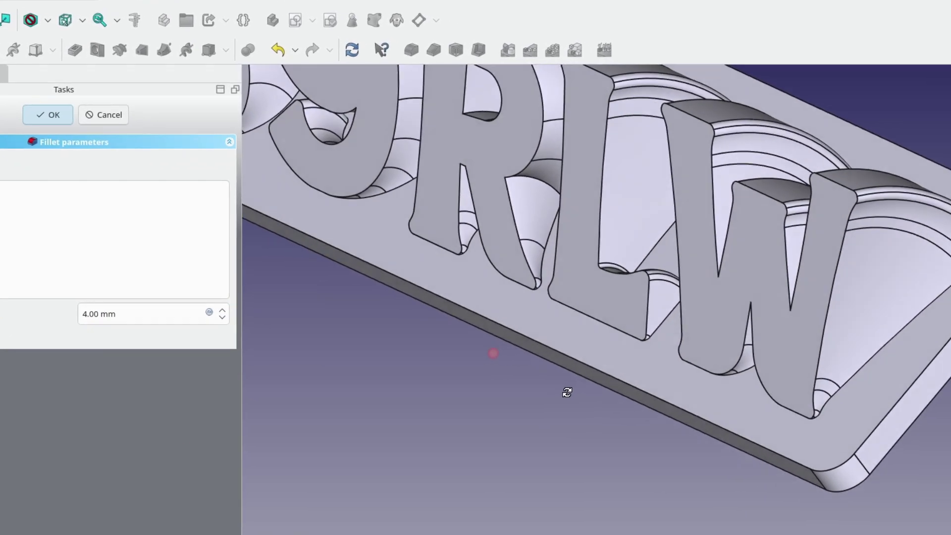
scroll(568, 391, up, 2)
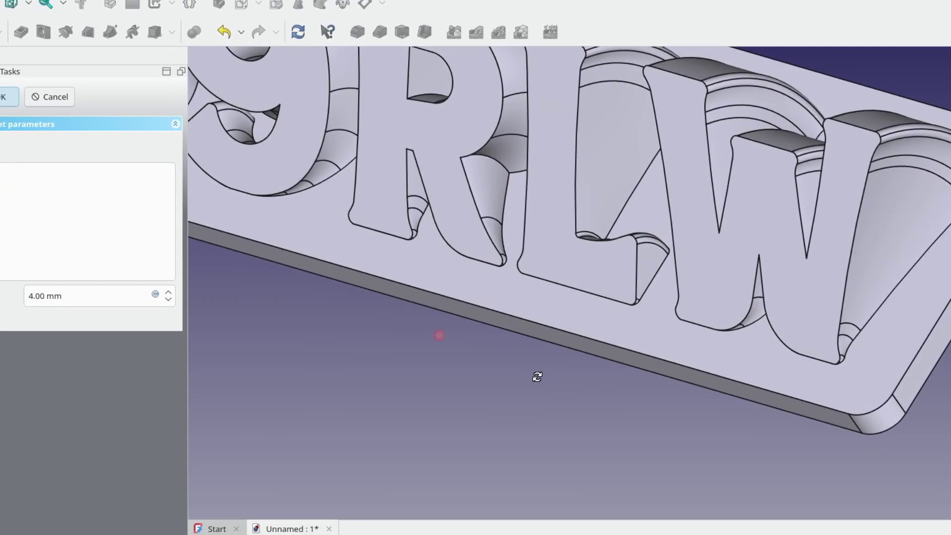
click(170, 293)
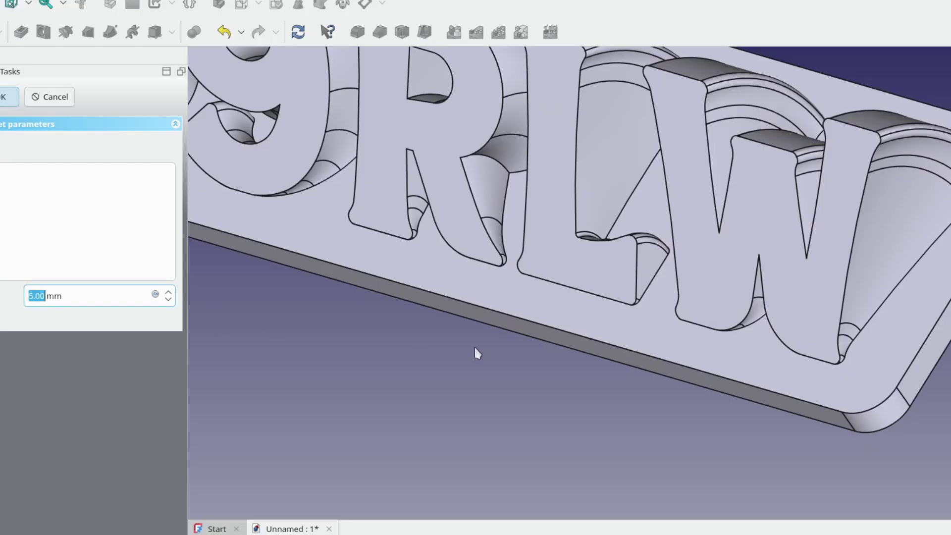
middle_drag(554, 354, 425, 350)
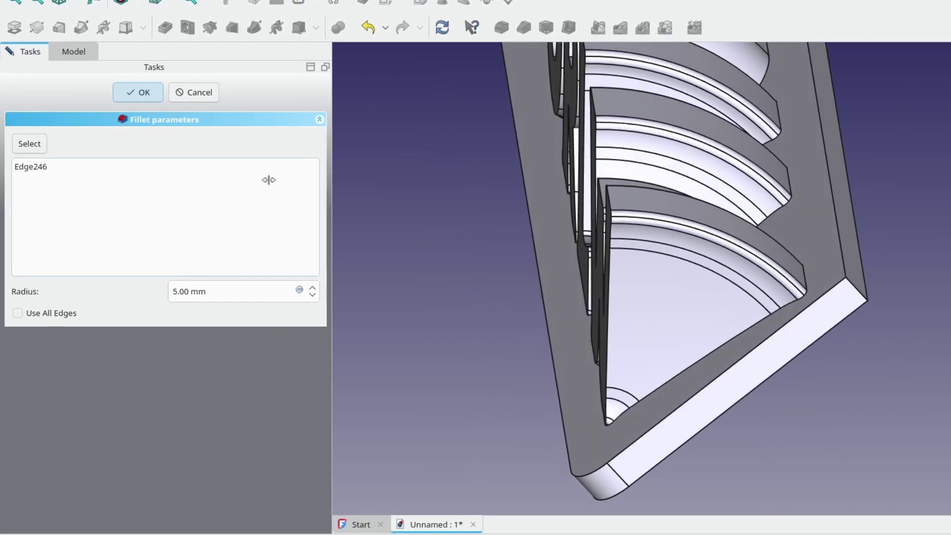
Add the remaining three corner edges to the 5 mm fillet and accept it.
click(34, 146)
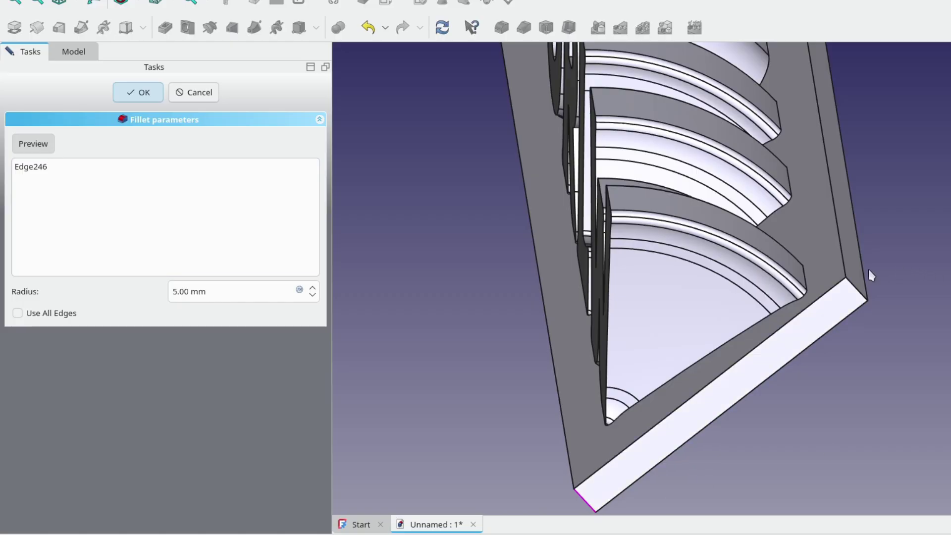
click(854, 293)
middle_drag(855, 83, 726, 530)
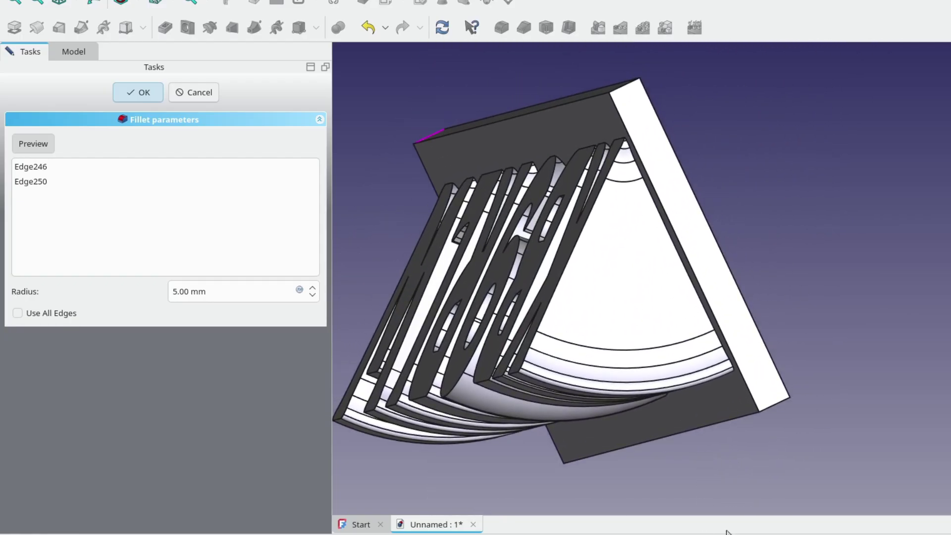
click(775, 419)
click(628, 87)
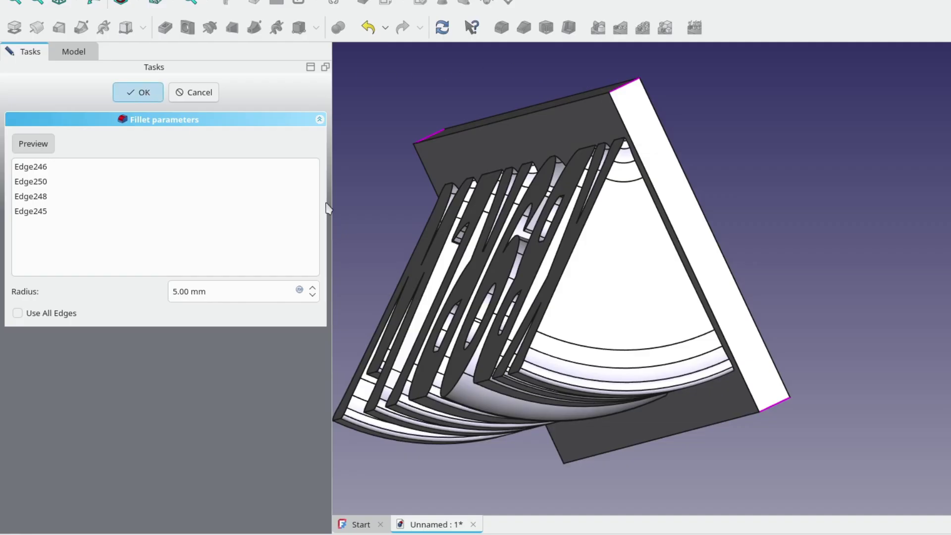
key(Return)
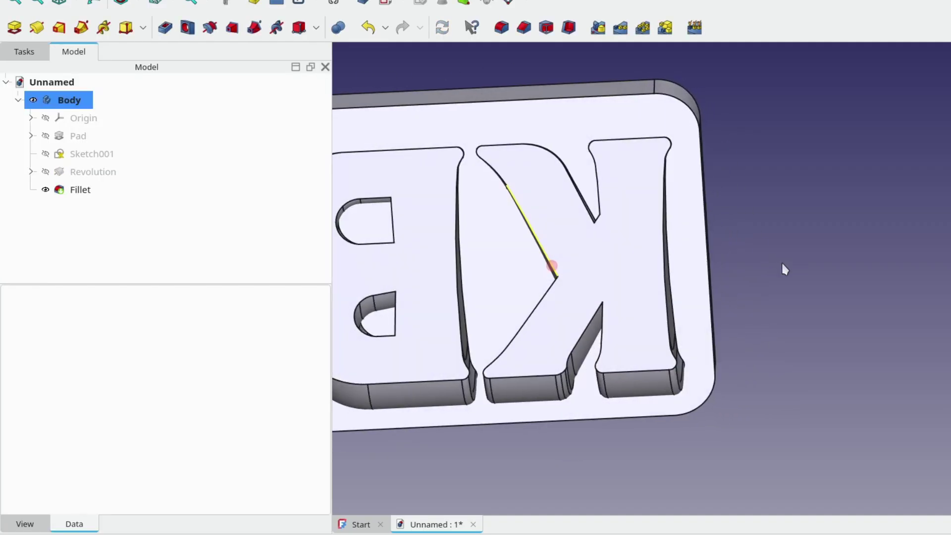
Select the plaque's top edge and fillet it with a 2 mm radius.
scroll(774, 238, down, 2)
scroll(842, 242, up, 3)
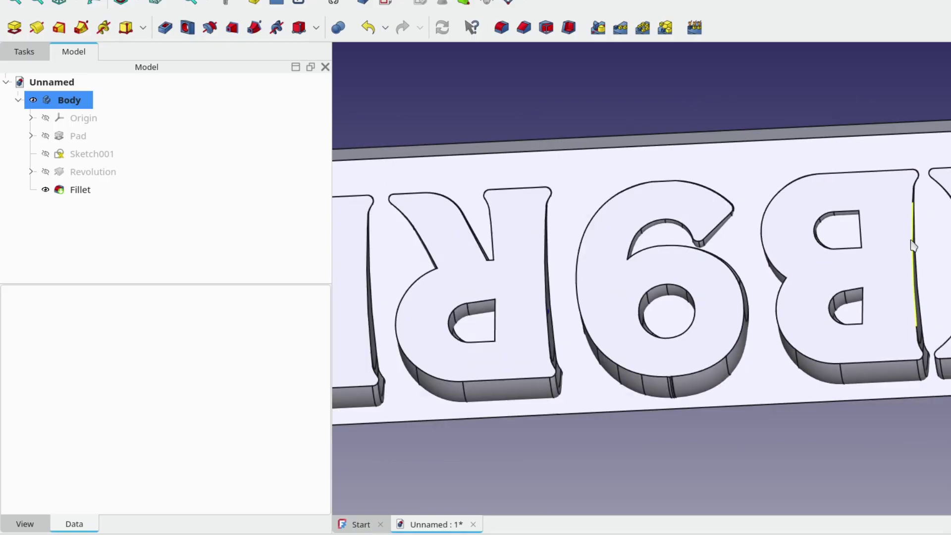
scroll(914, 247, down, 4)
scroll(917, 248, up, 2)
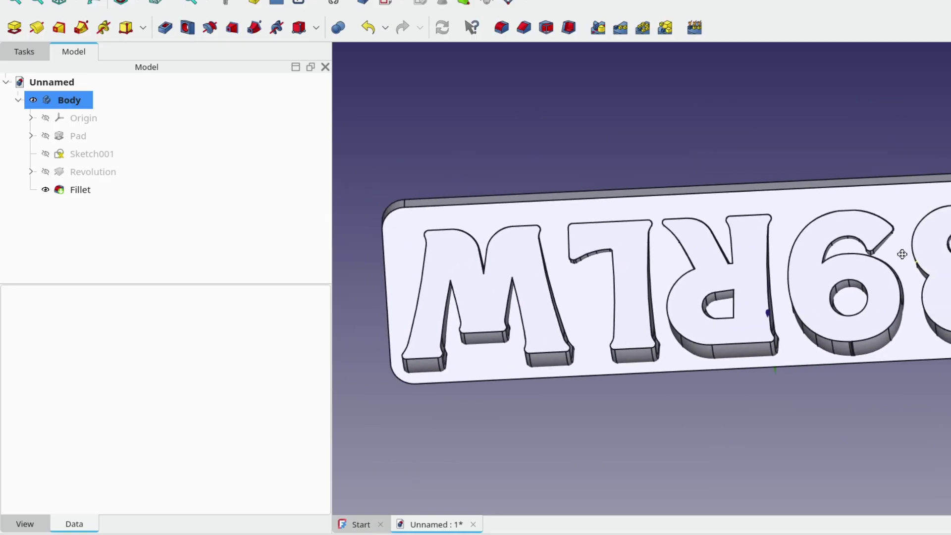
middle_drag(902, 255, 884, 253)
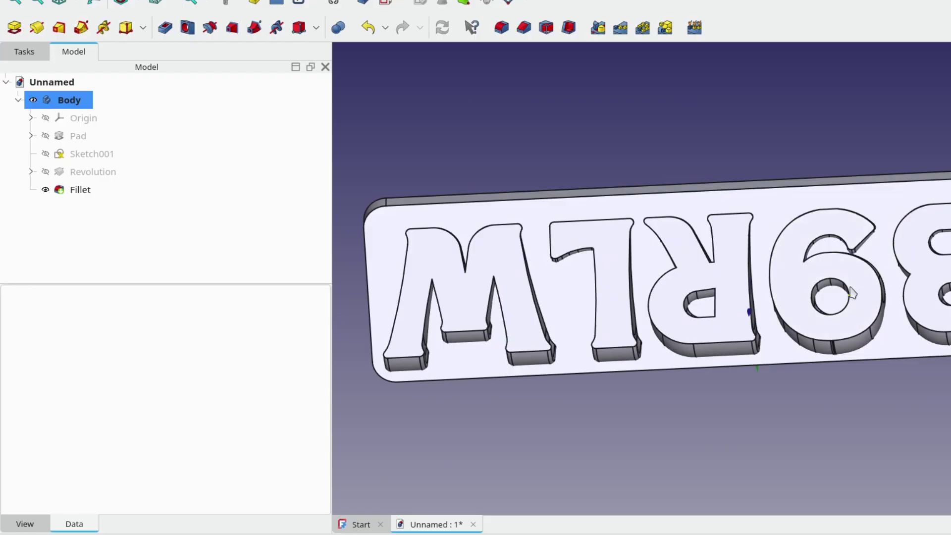
click(790, 195)
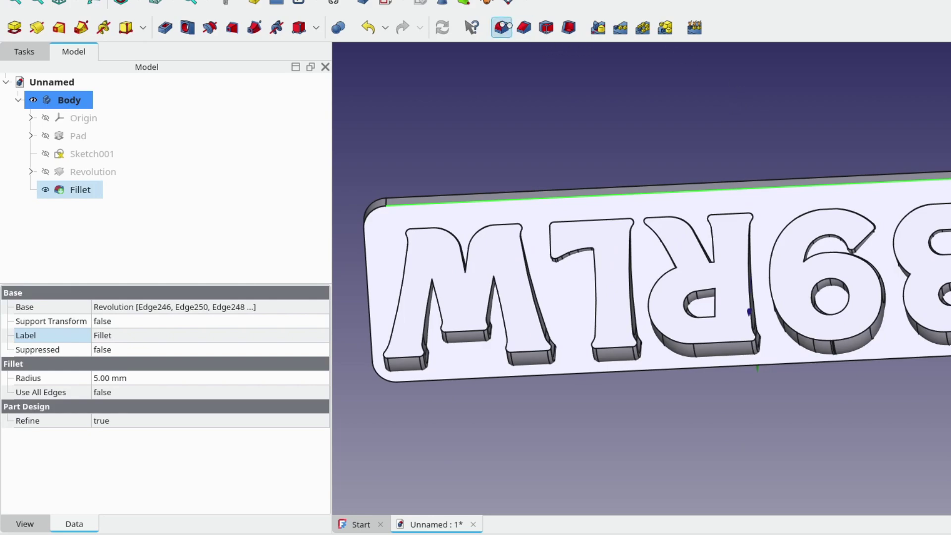
click(502, 28)
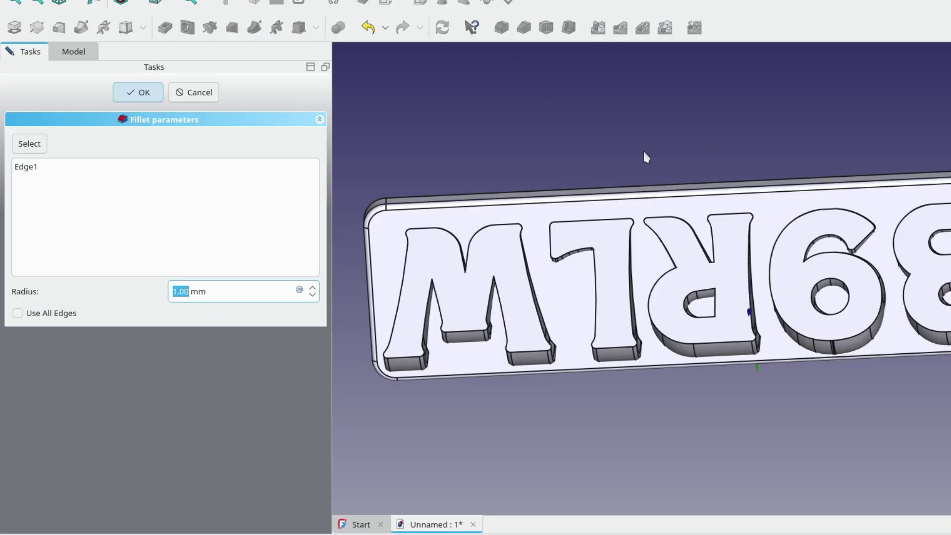
mouse_move(622, 283)
middle_down()
mouse_move(758, 218)
mouse_move(752, 151)
mouse_move(659, 138)
middle_up()
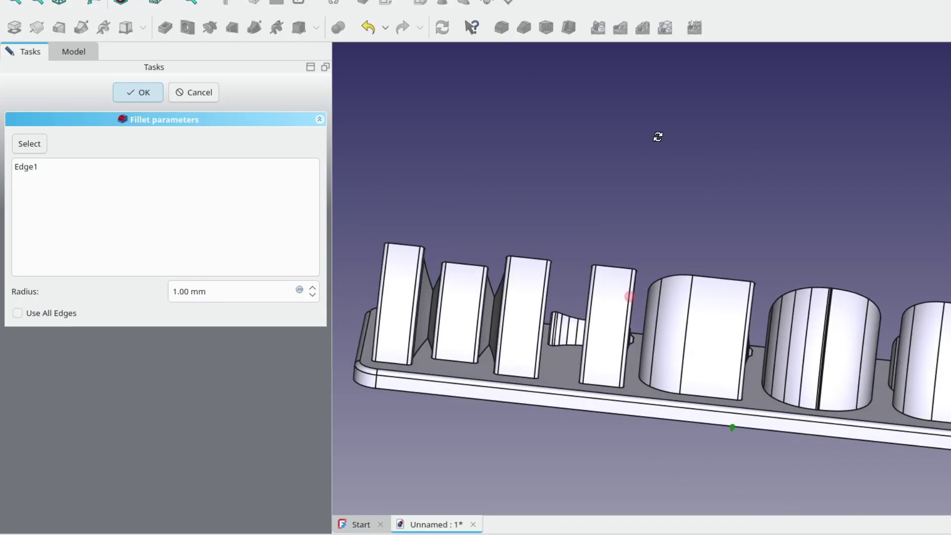
middle_drag(408, 382, 671, 367)
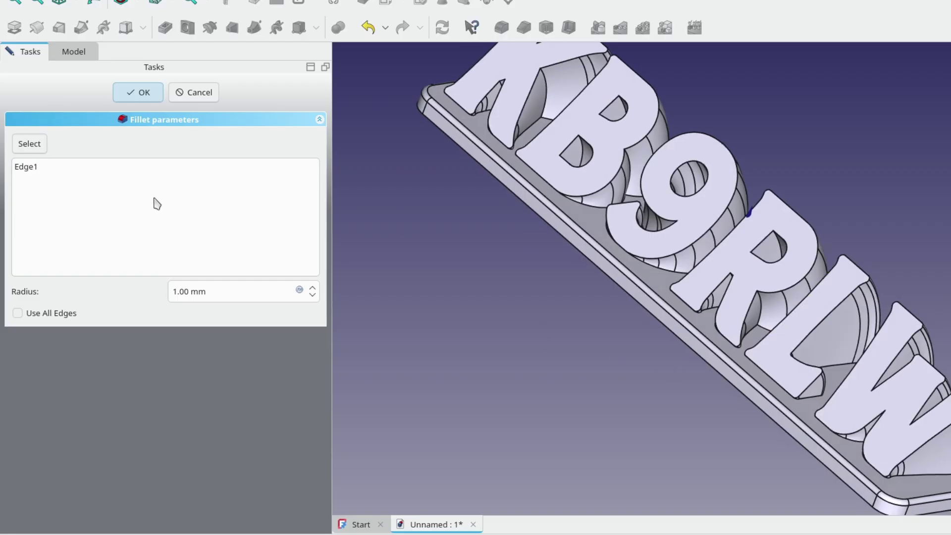
click(313, 289)
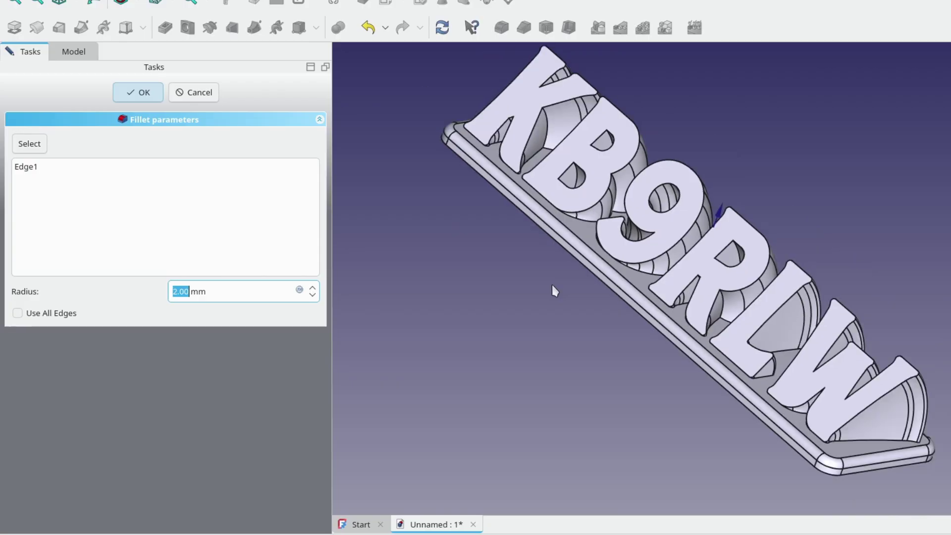
mouse_move(526, 275)
middle_down()
mouse_move(586, 323)
mouse_move(570, 319)
middle_up()
Accept the 2 mm top-edge fillet and orbit to inspect the finished KB9RLW sign.
click(132, 92)
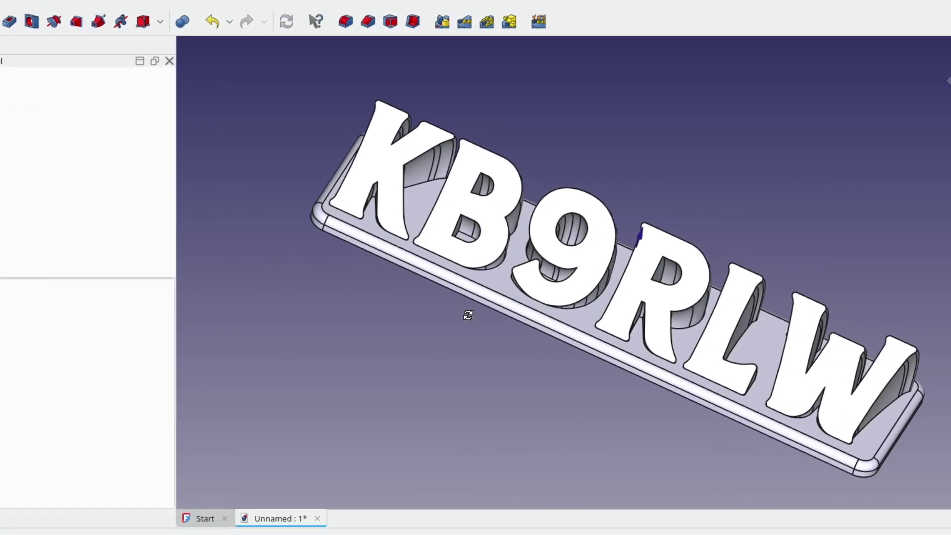
middle_drag(625, 319, 500, 277)
middle_drag(284, 268, 395, 316)
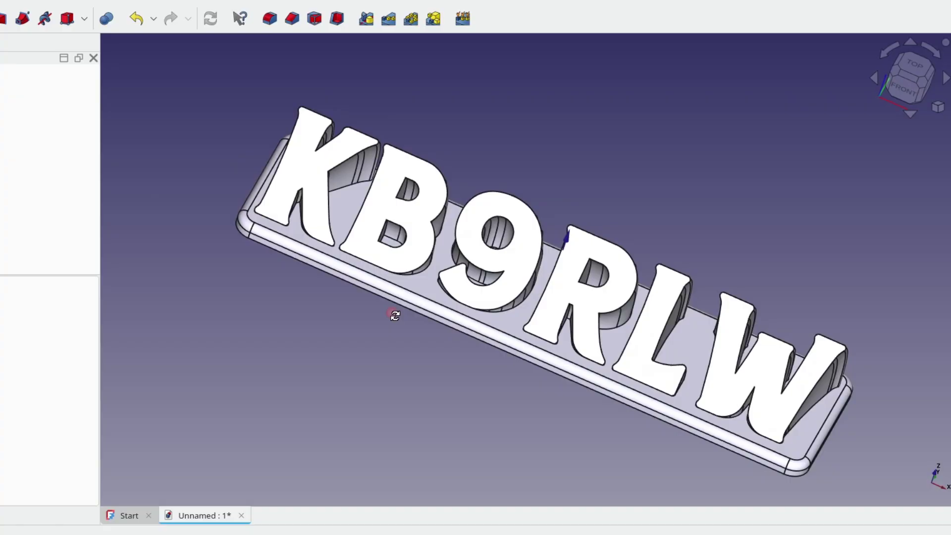